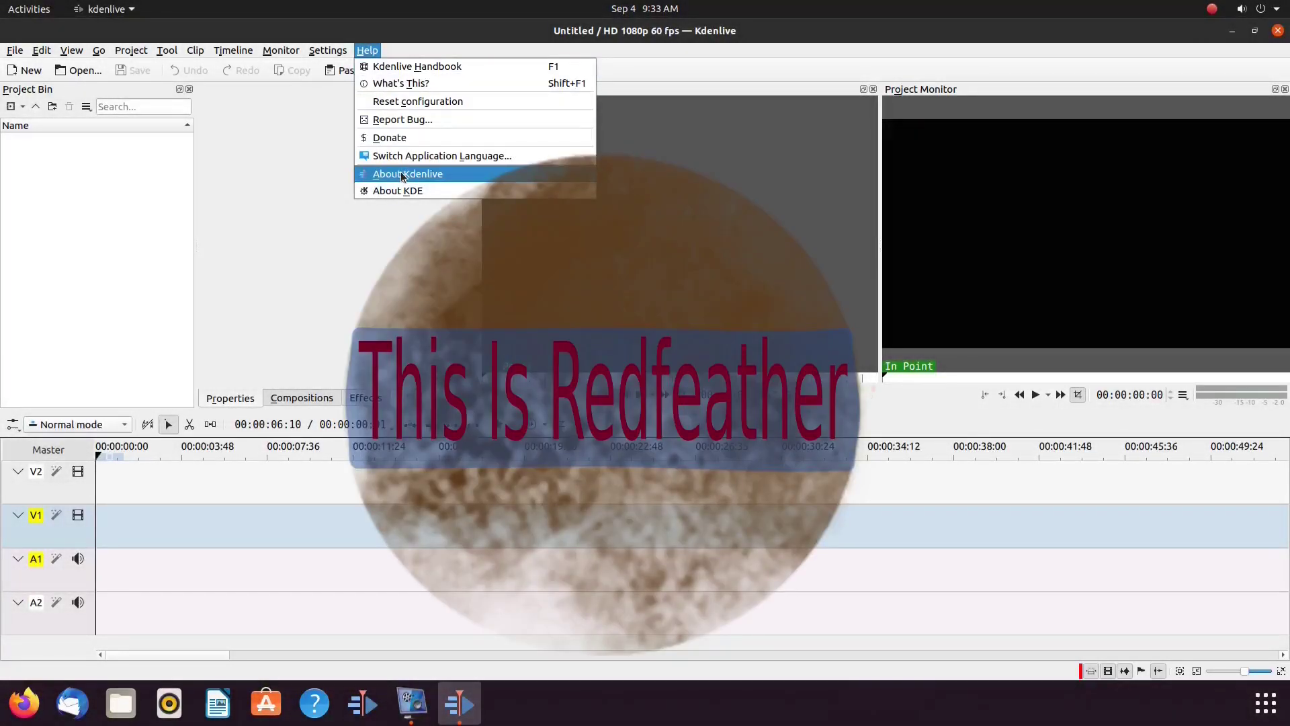
# Show the About Kdenlive version information.
pyautogui.click(403, 175)
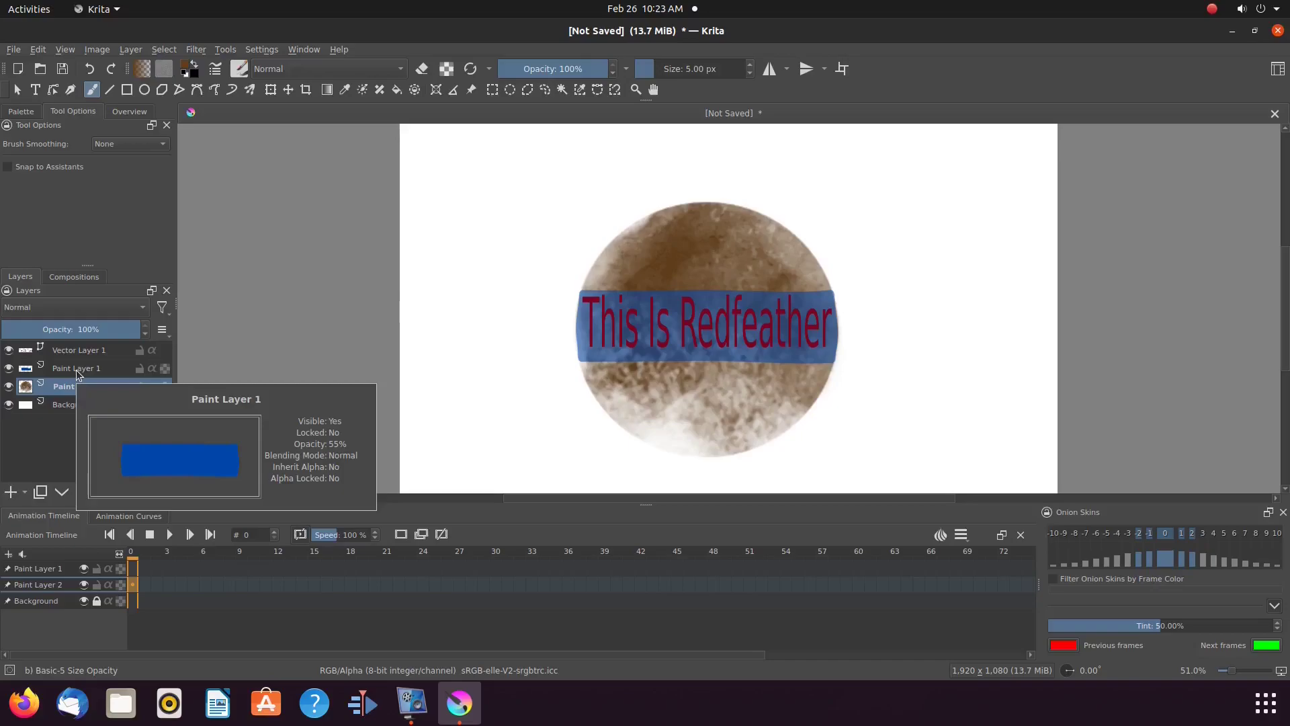
# Set Paint Layer 1, the blue band, to about 66% opacity.
pyautogui.click(75, 370)
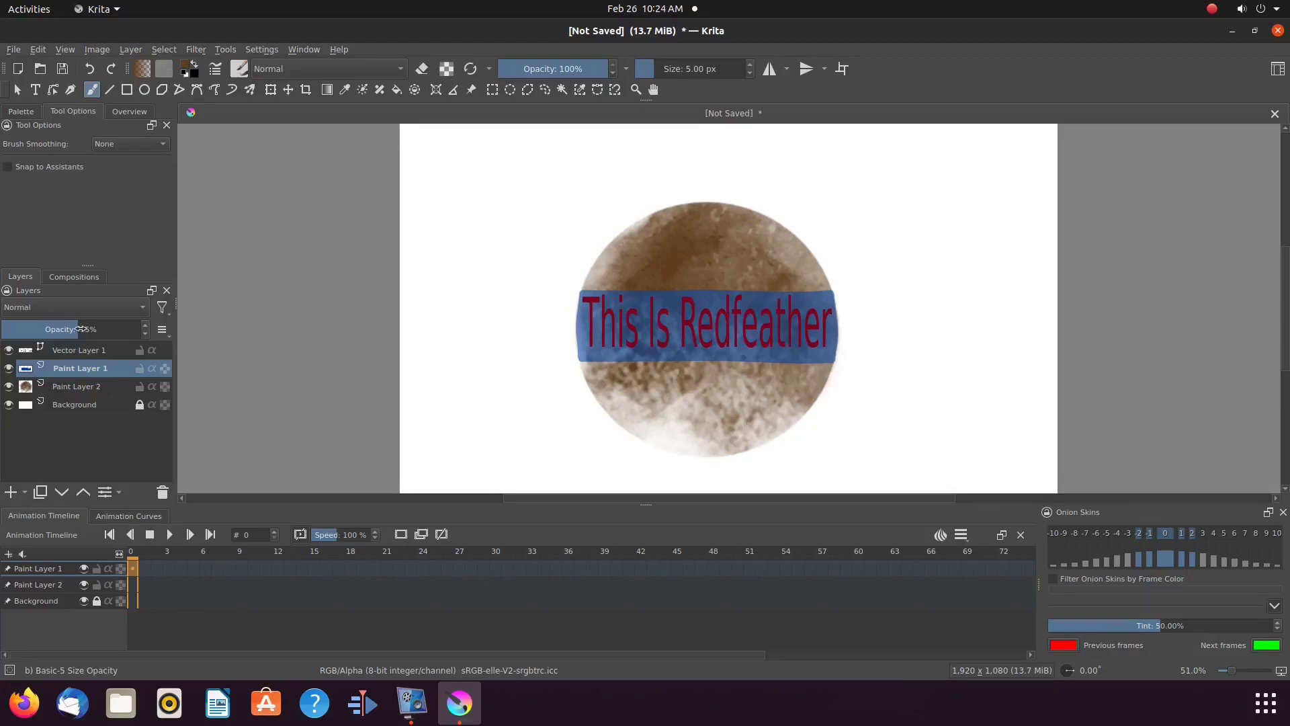
pyautogui.moveTo(79, 330); pyautogui.dragTo(40, 331)
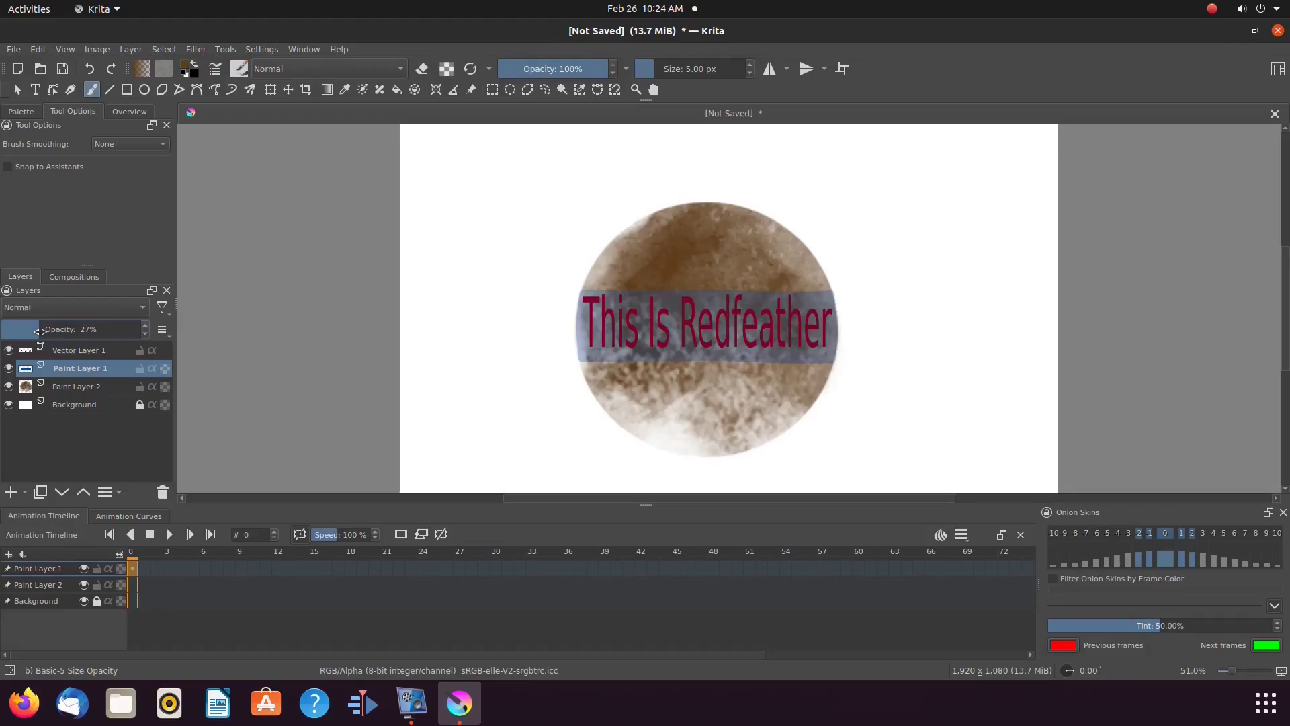
pyautogui.moveTo(41, 331); pyautogui.dragTo(116, 333)
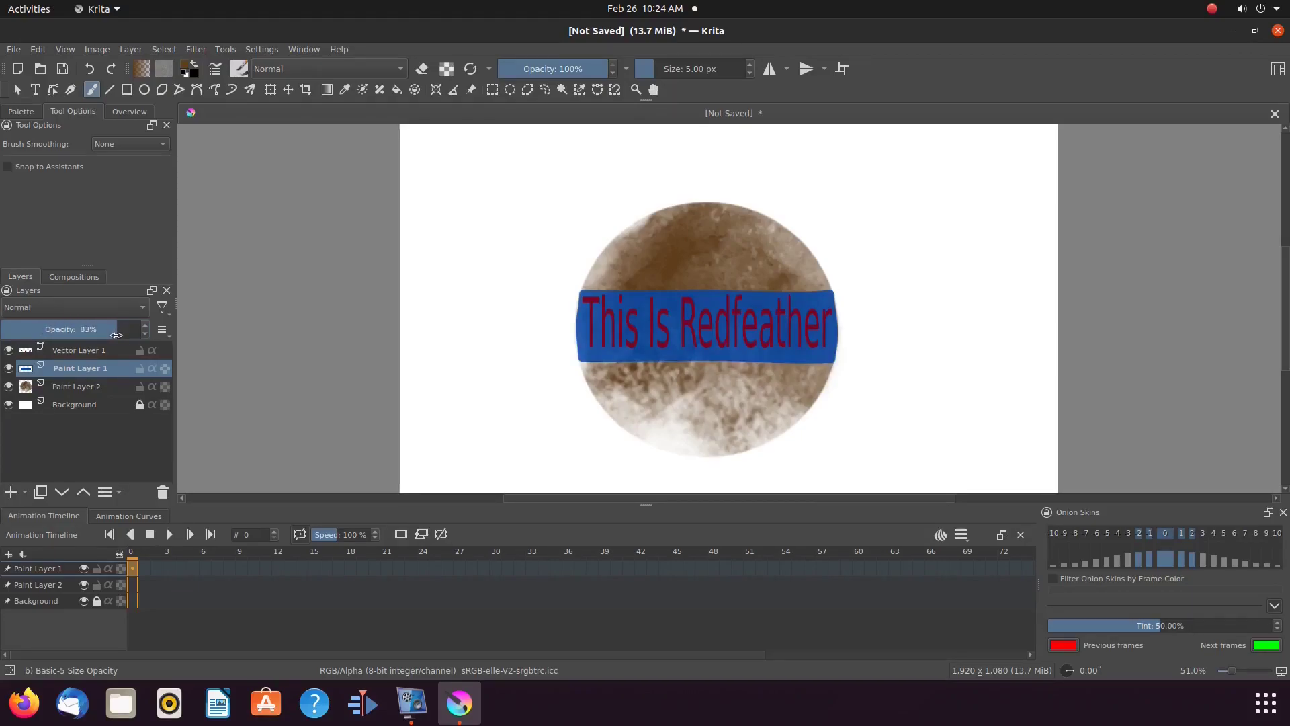
pyautogui.moveTo(116, 335); pyautogui.dragTo(108, 333)
pyautogui.moveTo(108, 334); pyautogui.dragTo(101, 332)
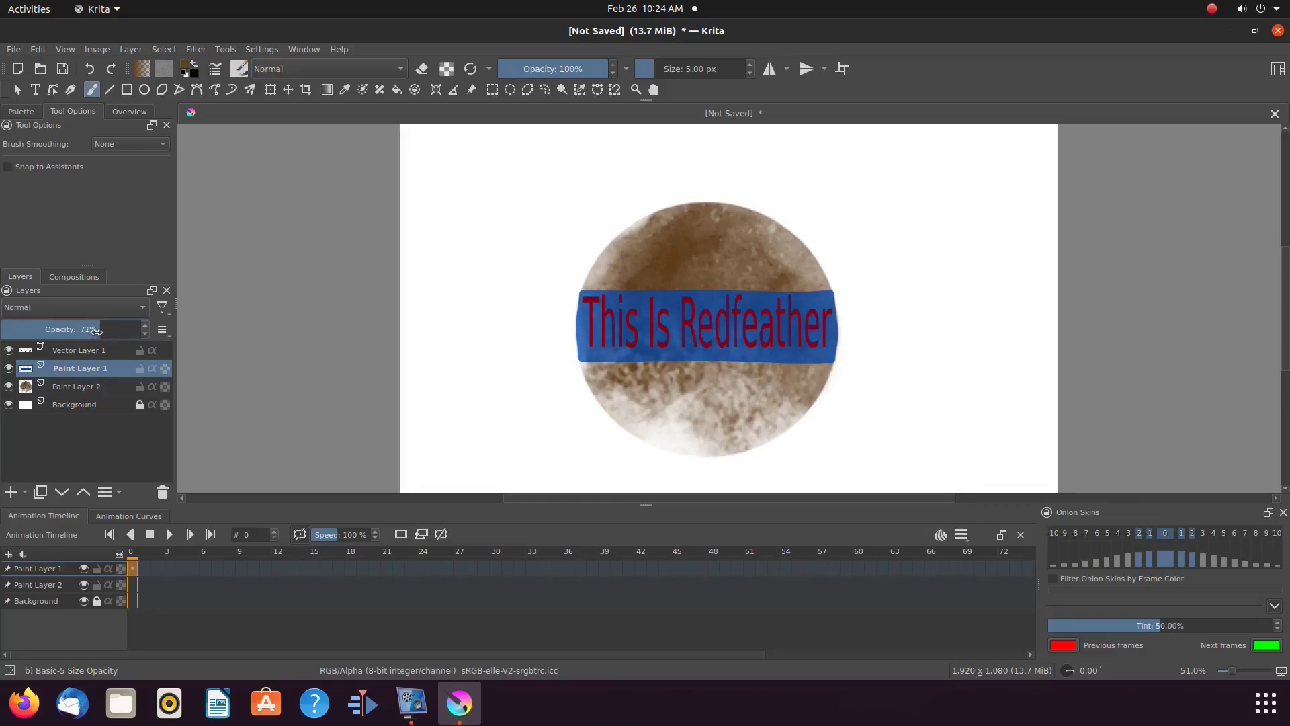
pyautogui.moveTo(101, 332)
pyautogui.mouseDown()
pyautogui.moveTo(30, 329)
pyautogui.moveTo(161, 331)
pyautogui.mouseUp()
# Pick the freehand brush, add Paint Layer 3, and place it just above Background.
pyautogui.click(101, 350)
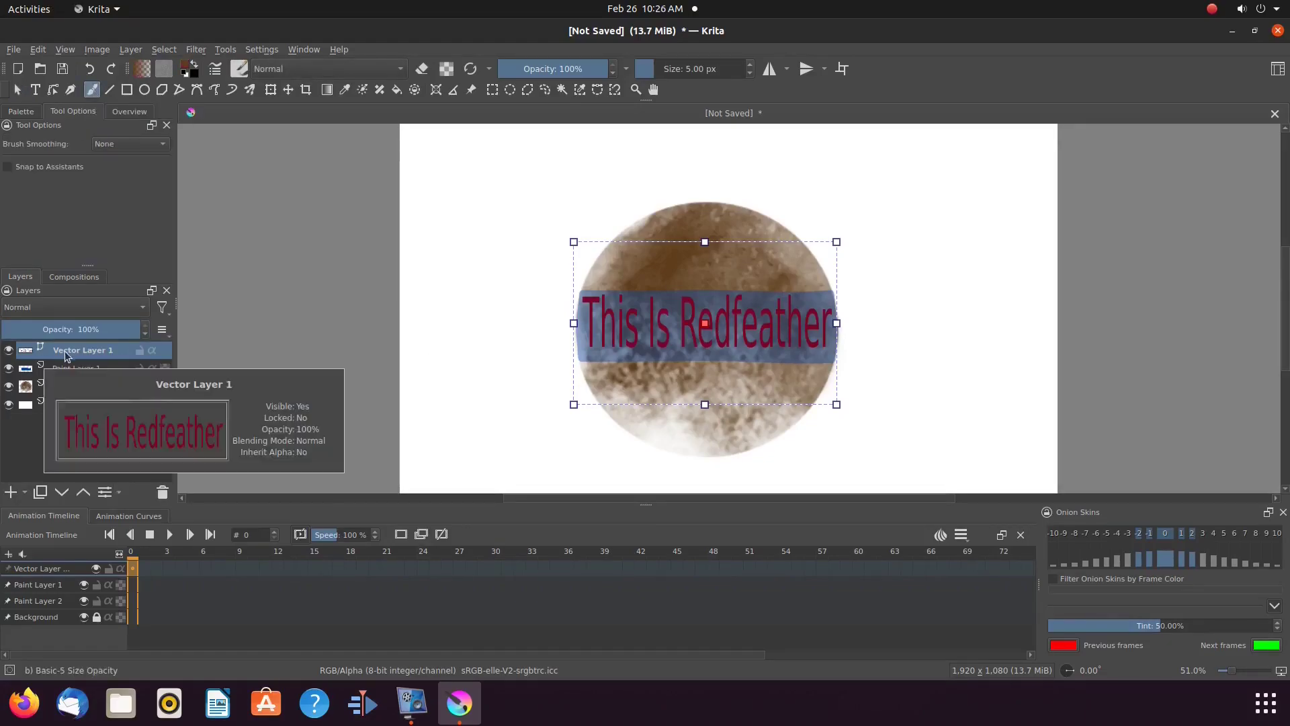
pyautogui.click(91, 91)
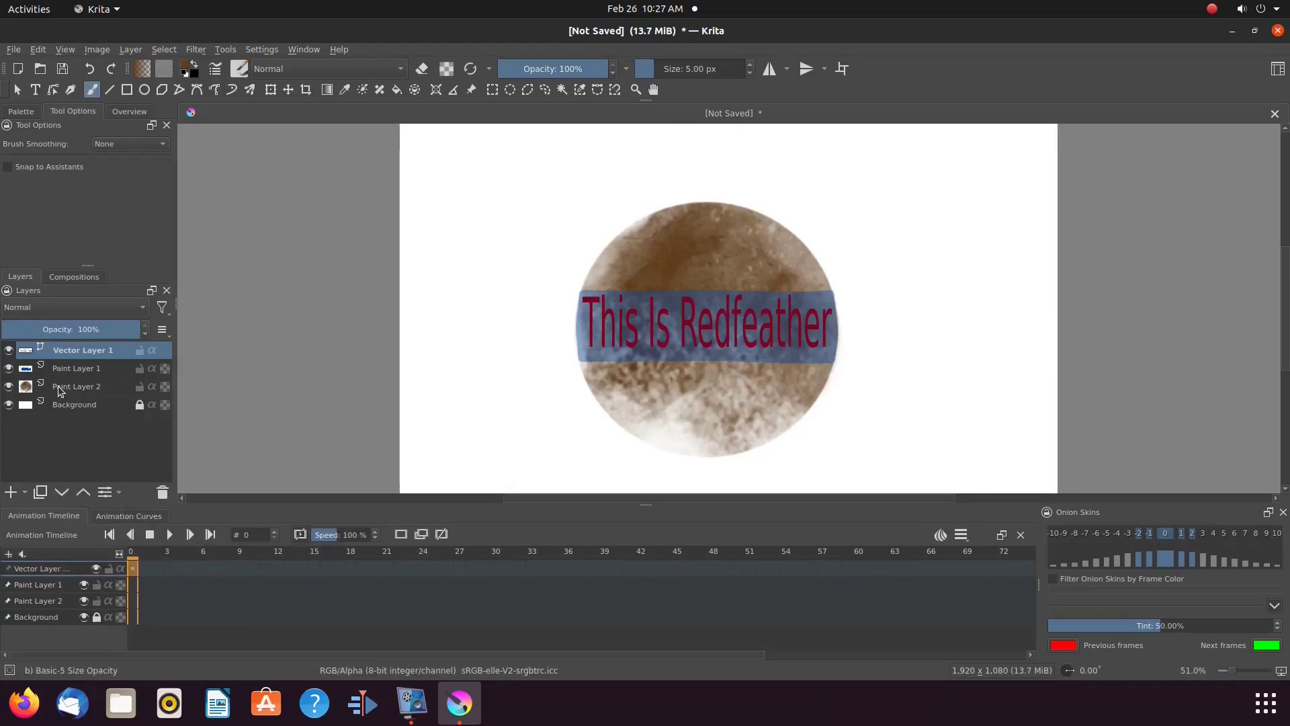
pyautogui.click(11, 494)
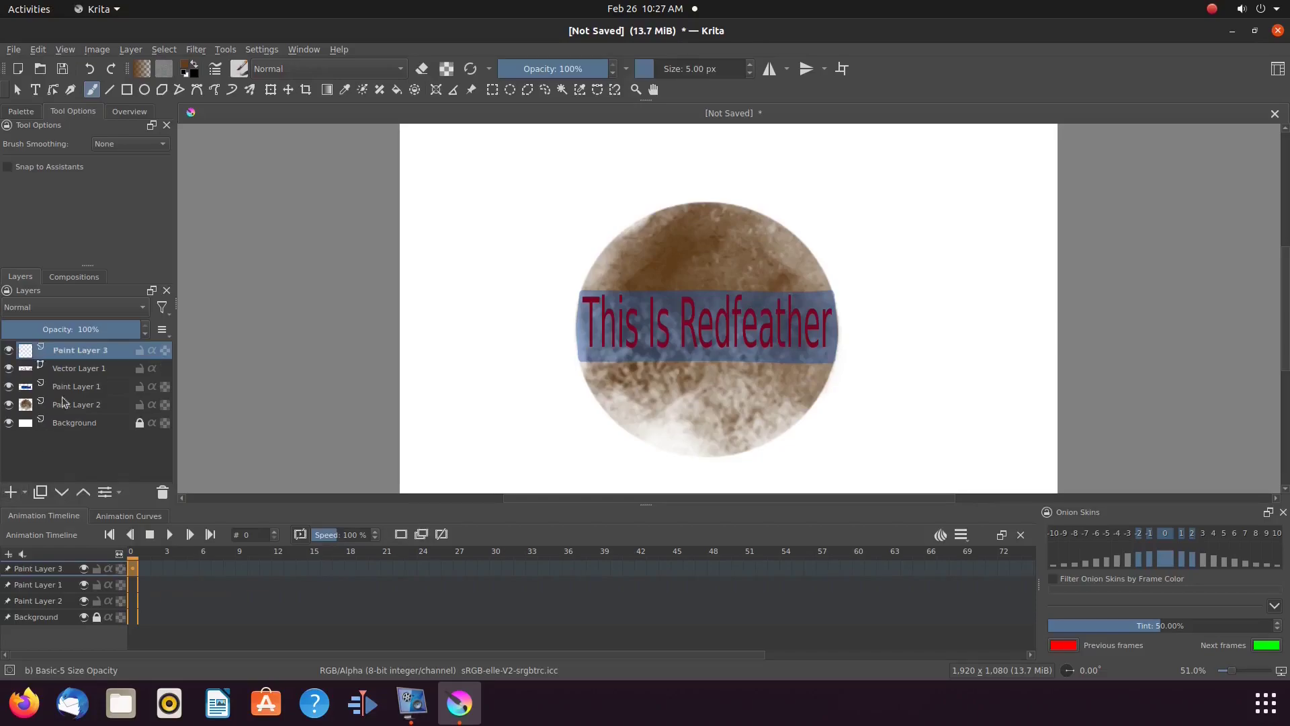
pyautogui.moveTo(92, 354); pyautogui.dragTo(91, 421)
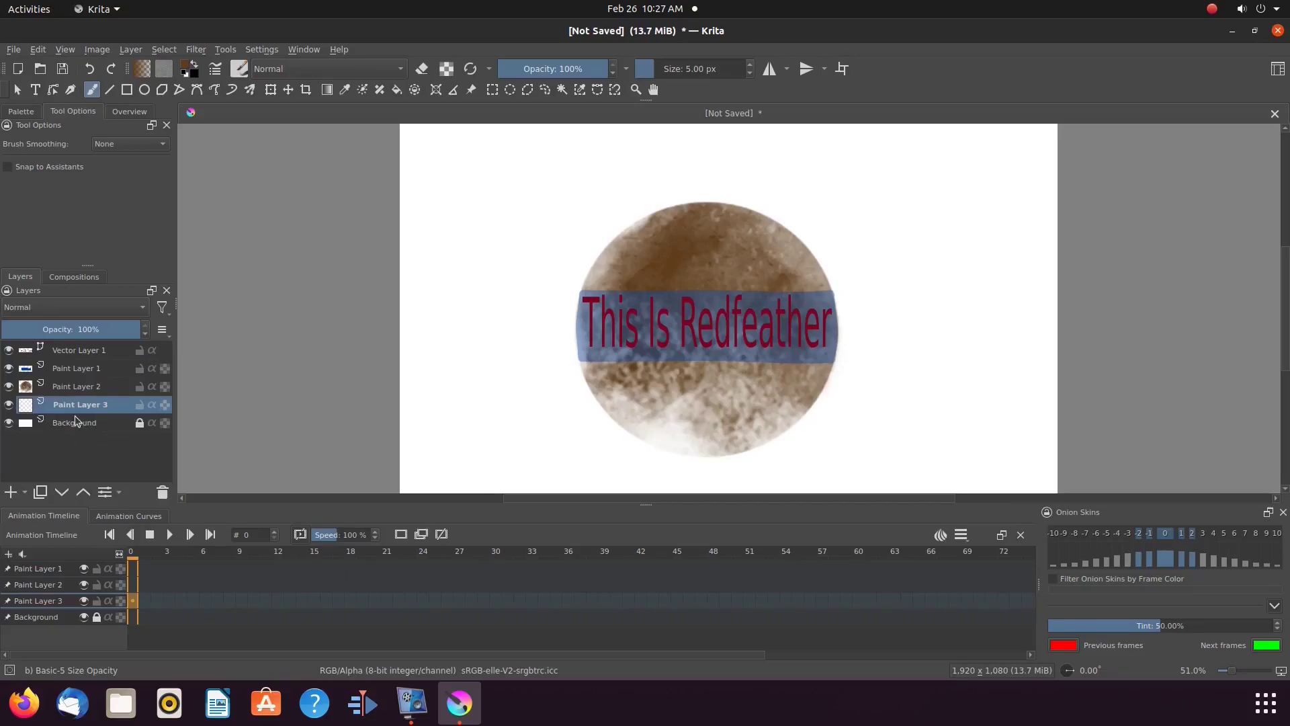
pyautogui.moveTo(75, 414)
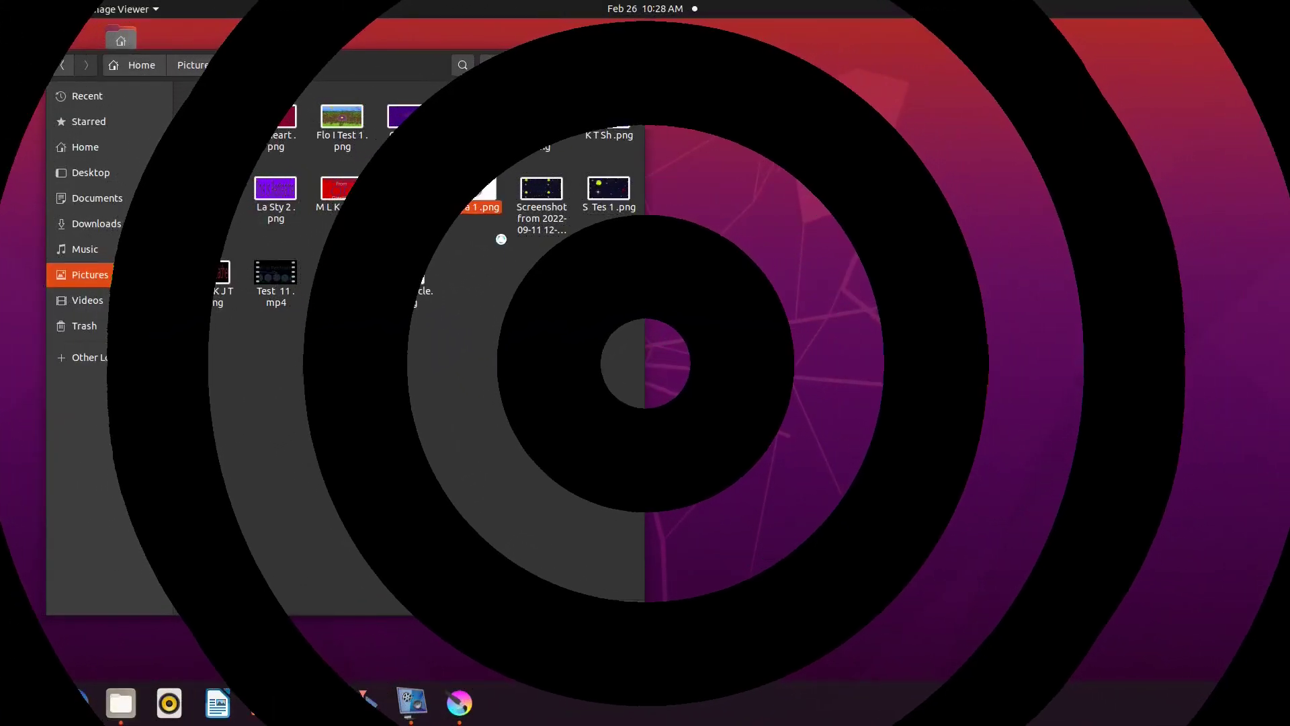
pyautogui.doubleClick(513, 264)
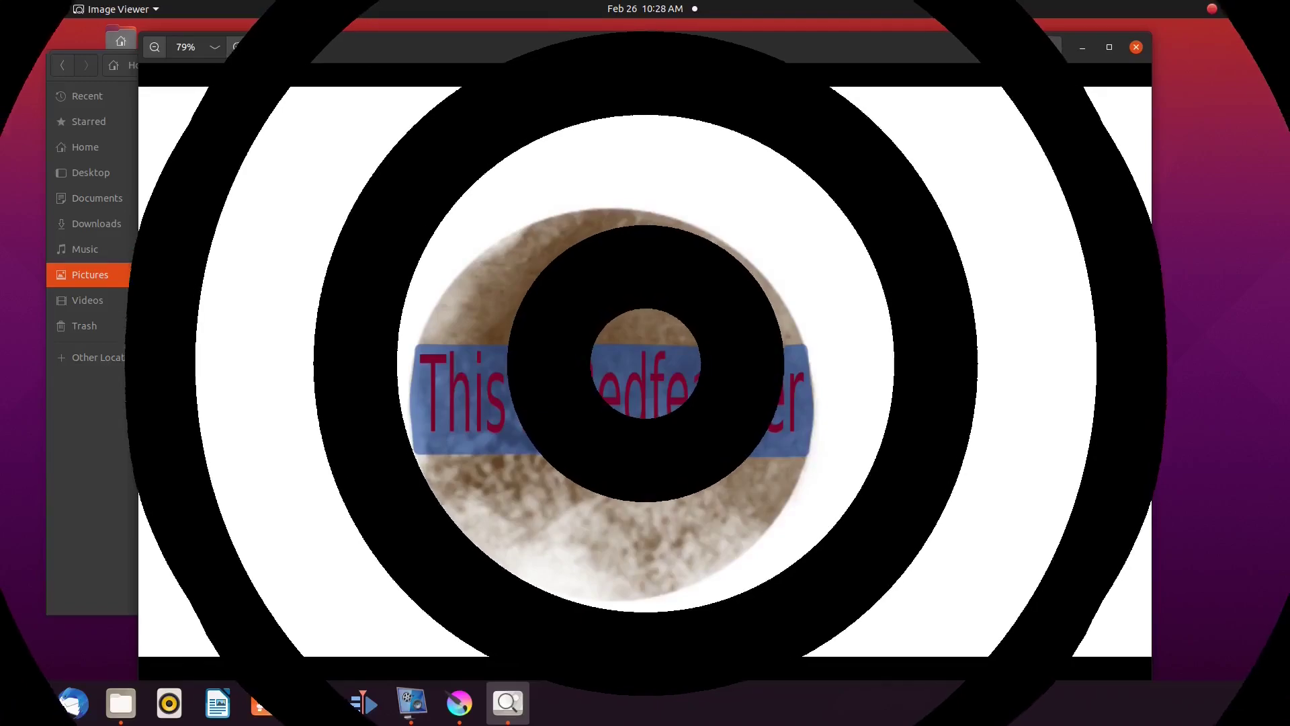
pyautogui.click(1135, 47)
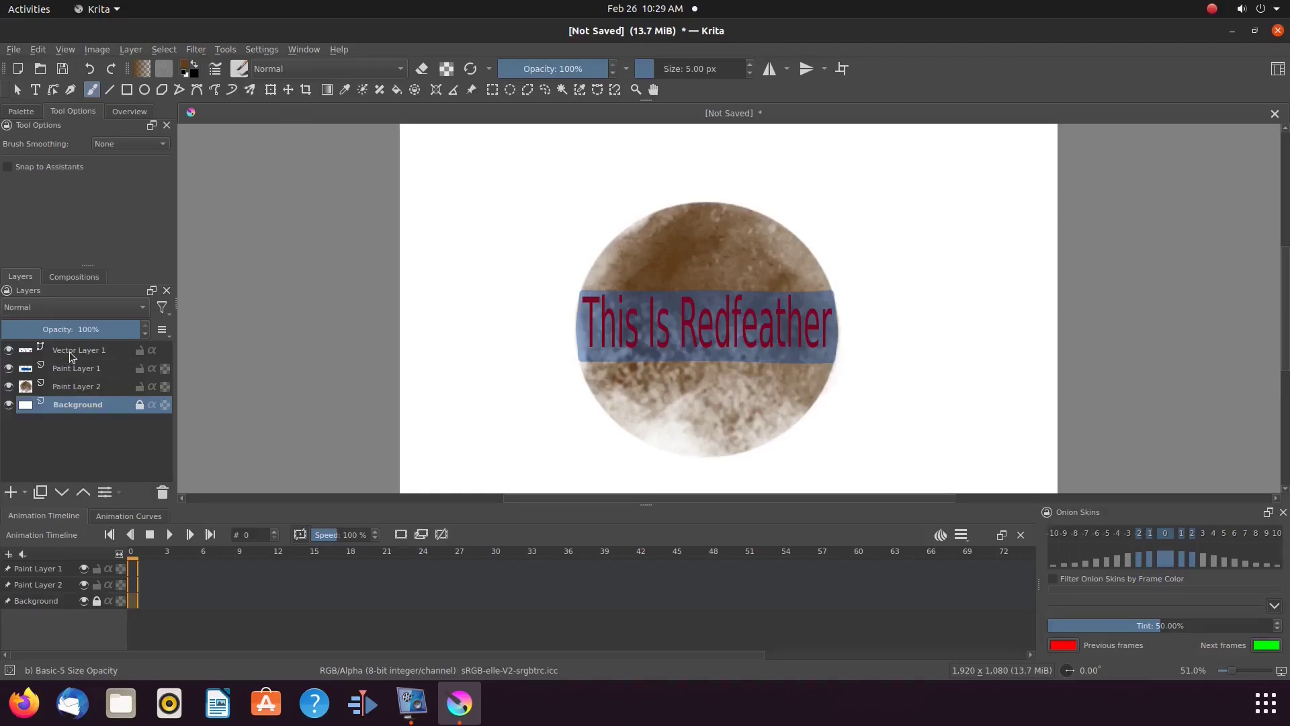
# Merge Vector Layer 1 and Paint Layer 1 down into Paint Layer 2, then select Background.
pyautogui.moveTo(72, 357)
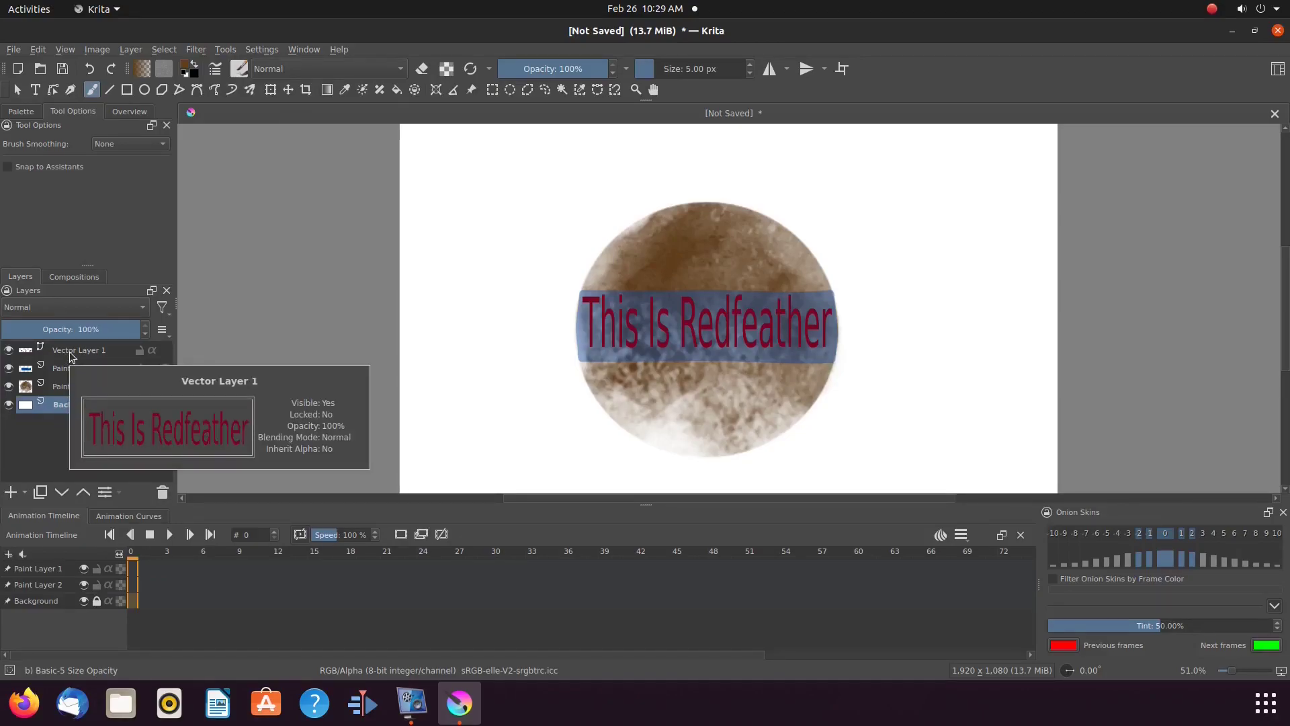
pyautogui.click(72, 356)
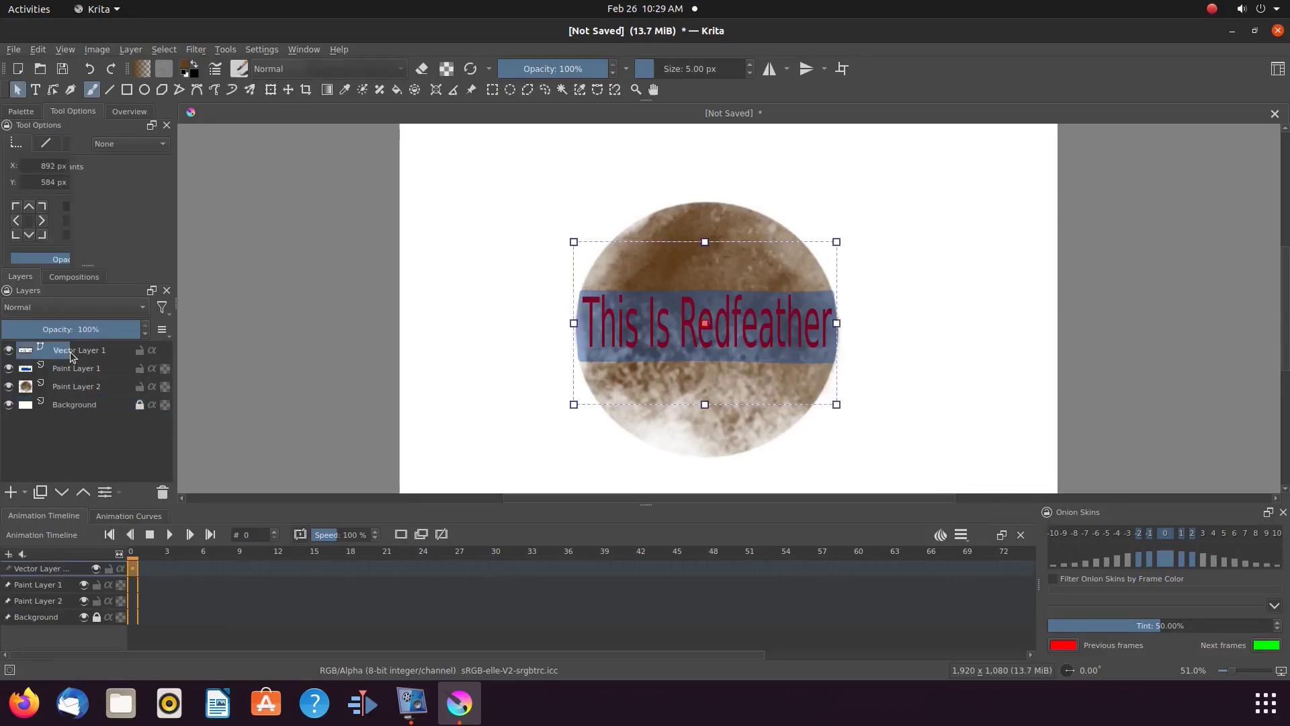
pyautogui.rightClick(72, 357)
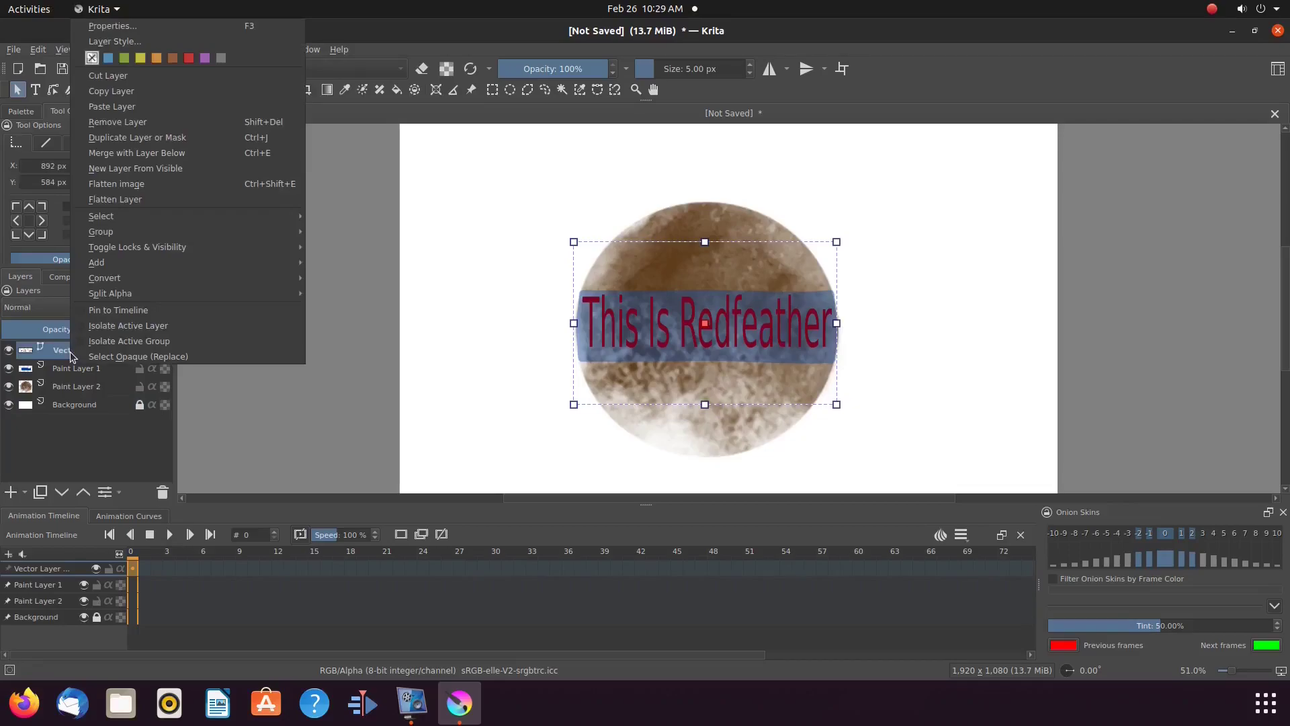
pyautogui.click(130, 155)
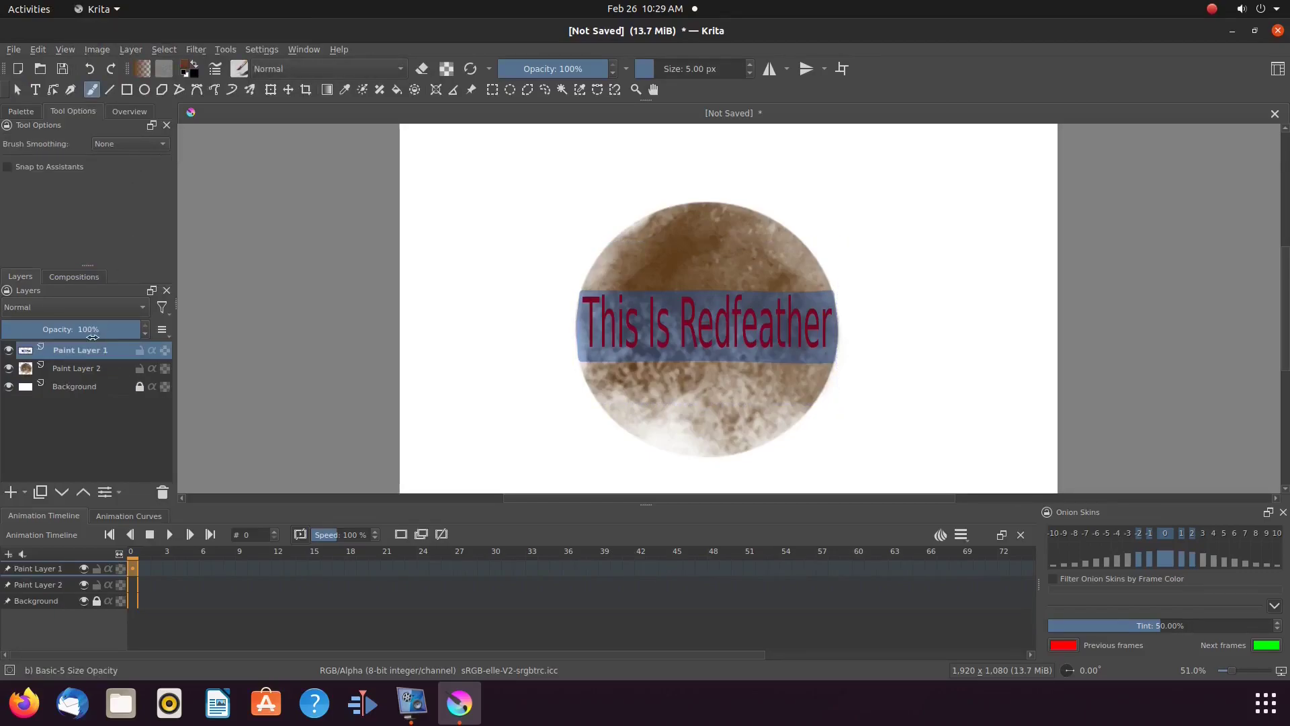
pyautogui.rightClick(79, 353)
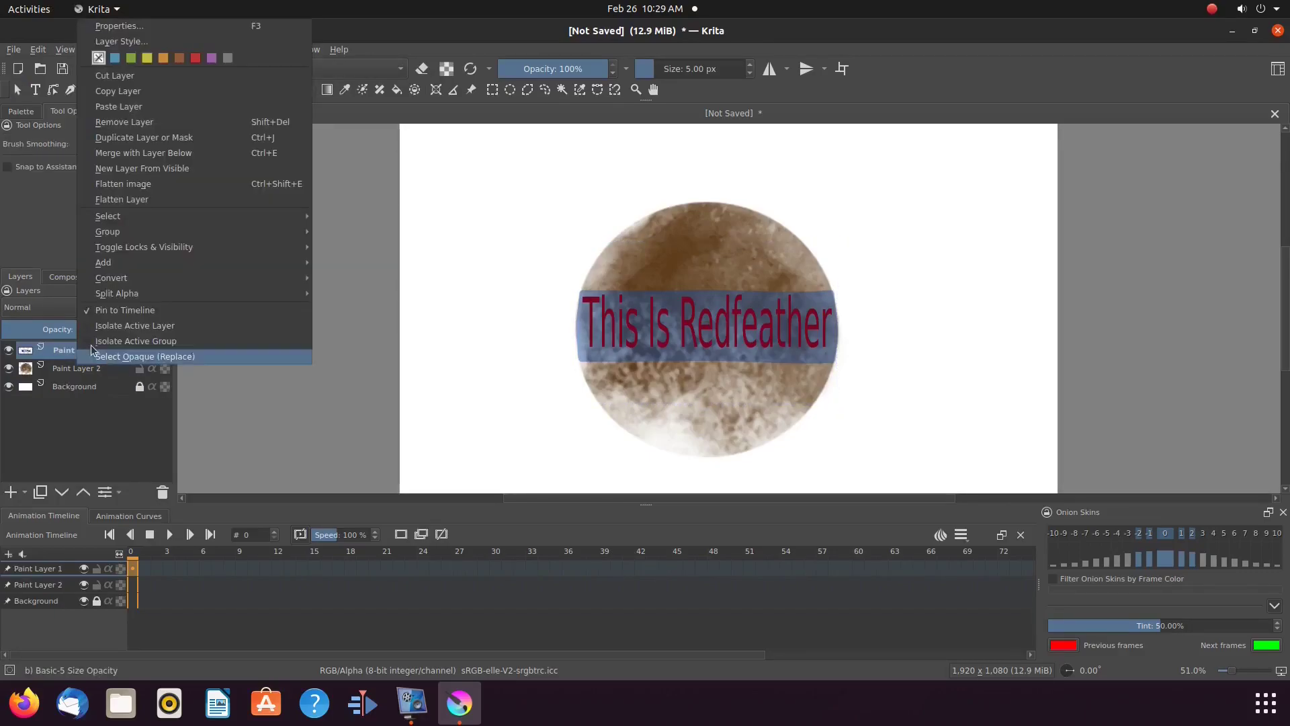
pyautogui.moveTo(134, 214)
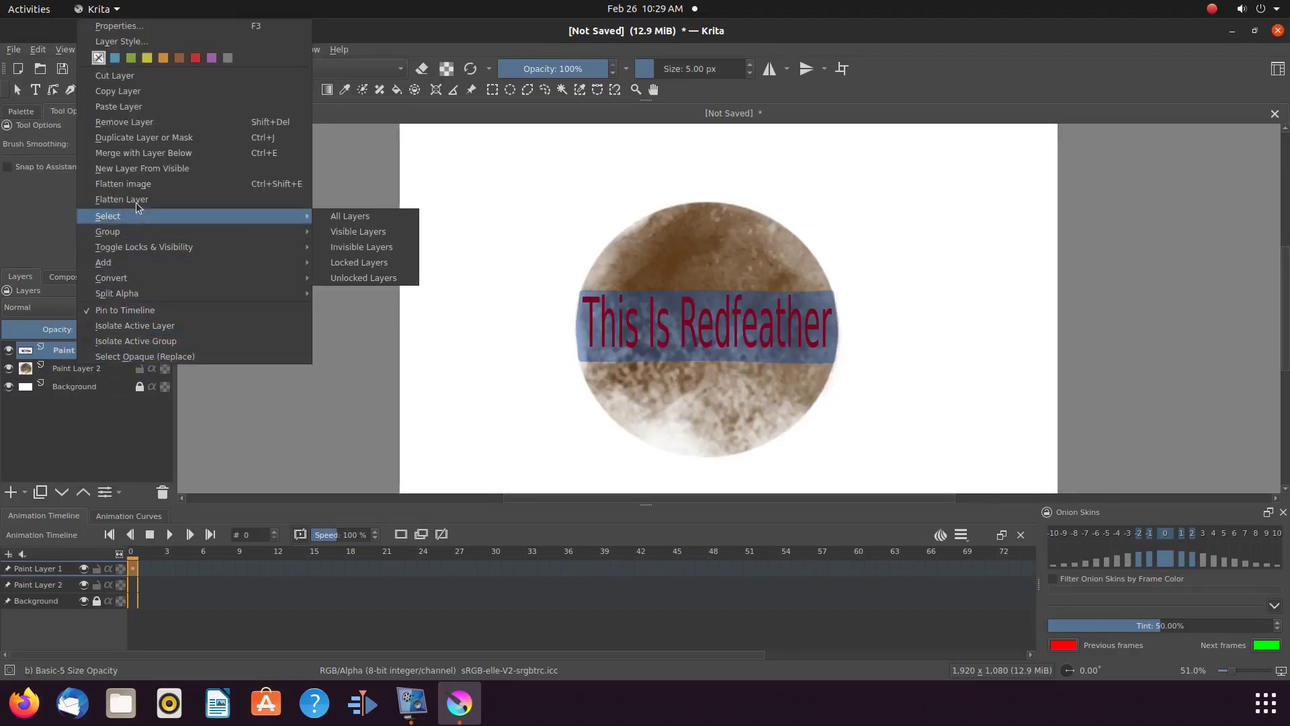
pyautogui.click(138, 154)
pyautogui.click(94, 368)
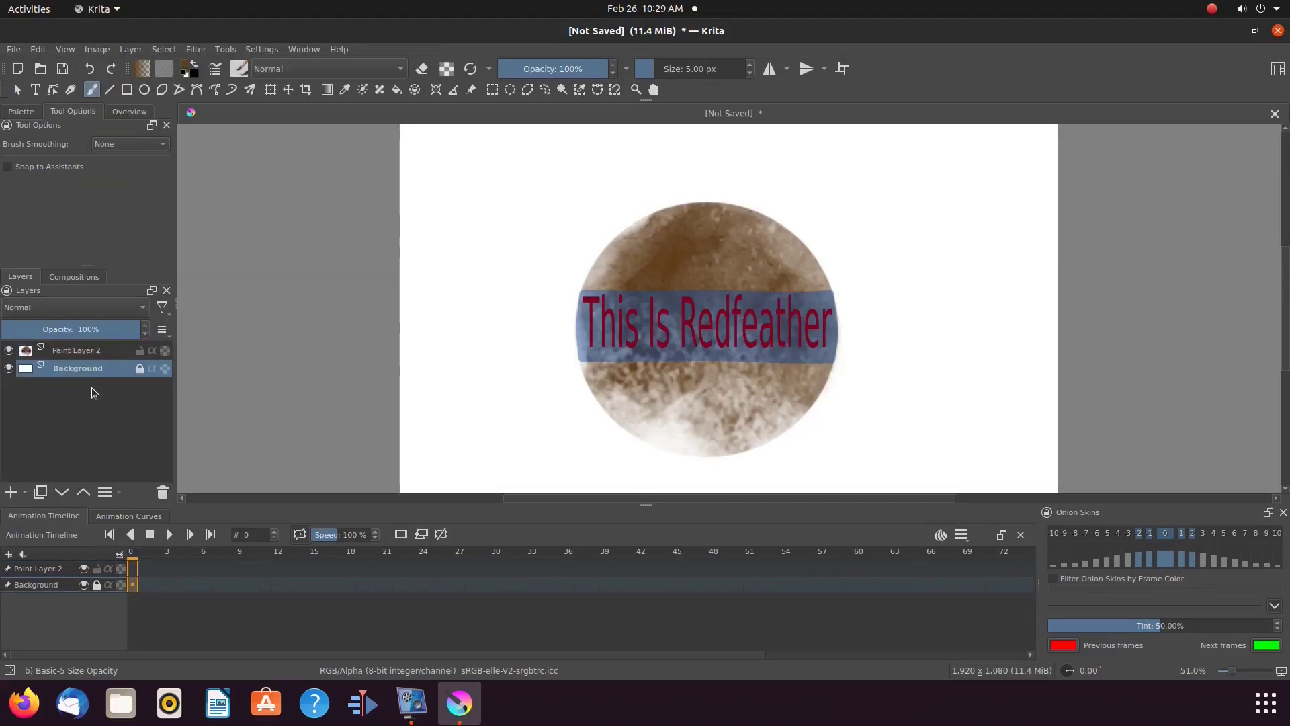
# Unlock Background, drop its opacity to 1%, and lock it again.
pyautogui.click(139, 369)
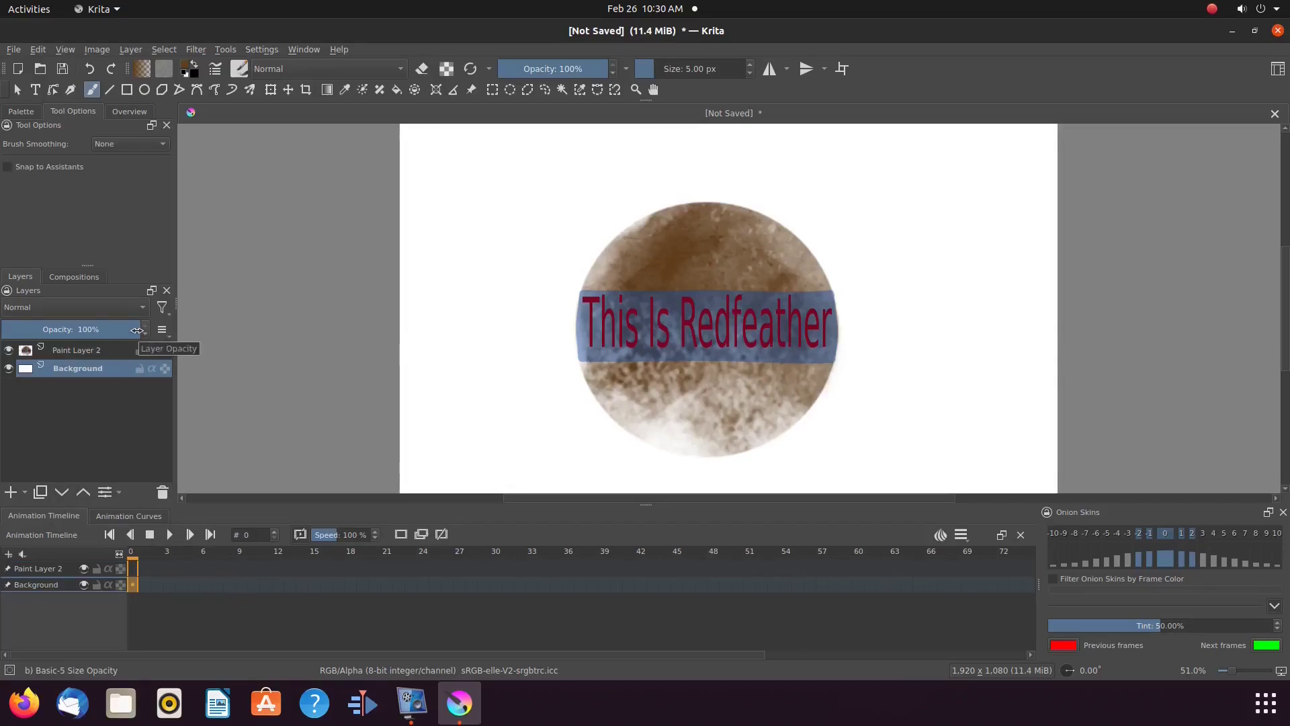
pyautogui.moveTo(137, 330); pyautogui.dragTo(3, 328)
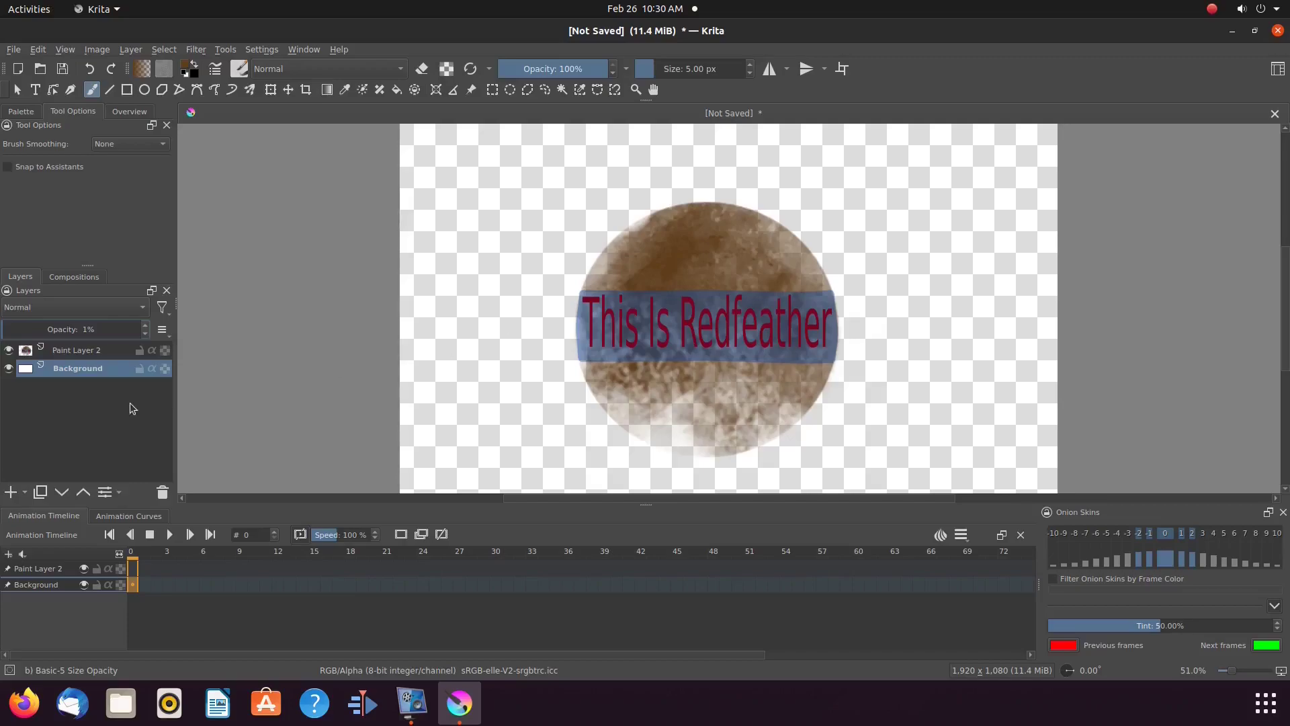
pyautogui.click(139, 369)
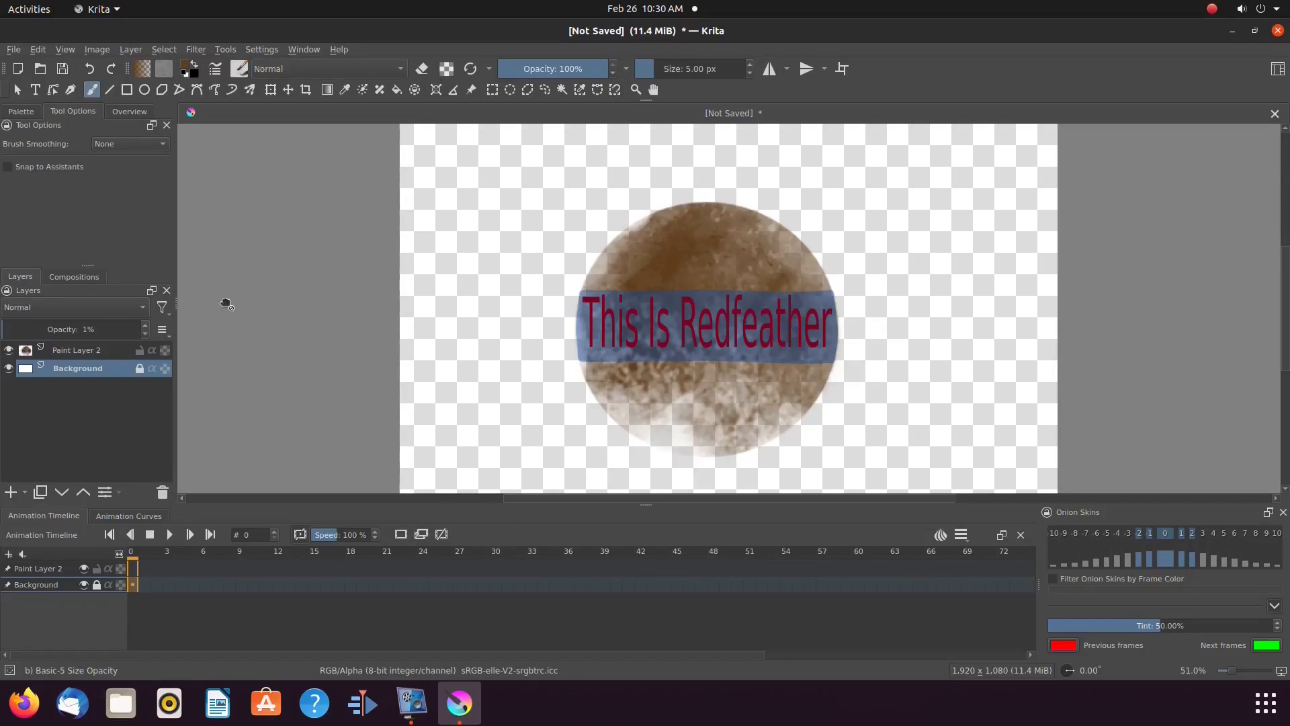
# Export the image as a PNG named 'Opa 2 .png'.
pyautogui.click(13, 50)
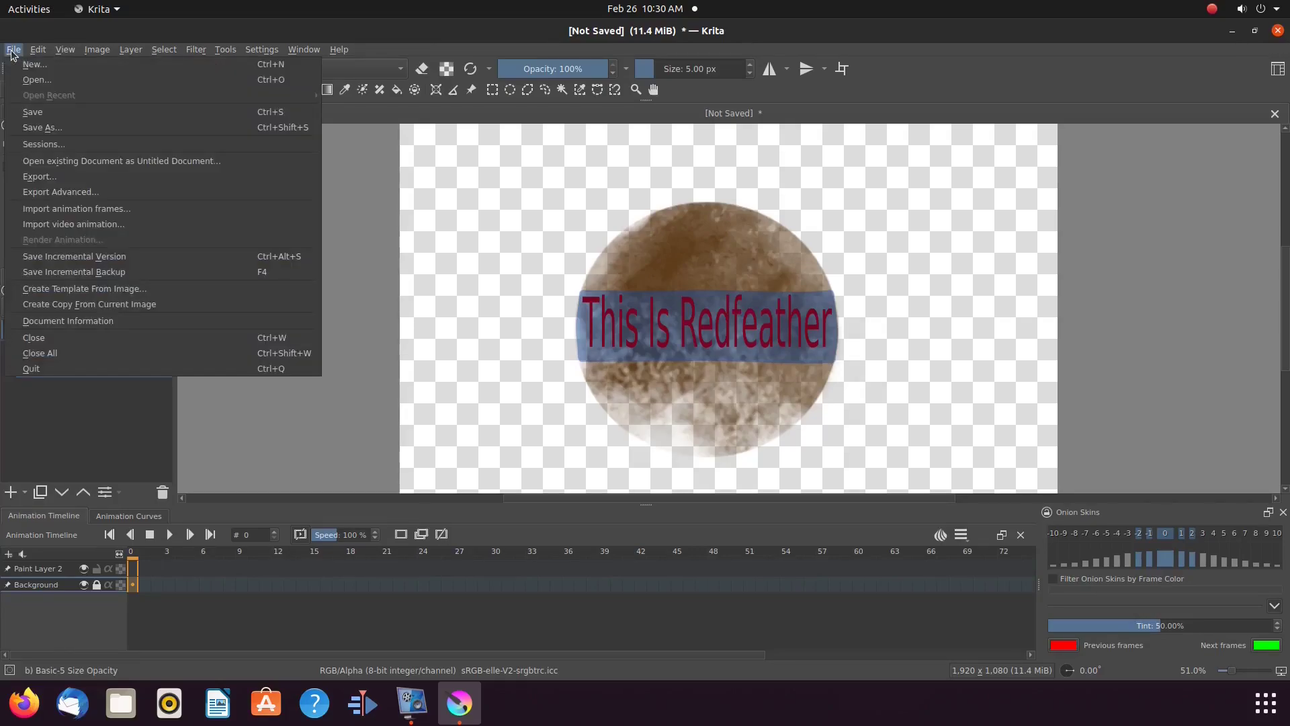
pyautogui.click(39, 177)
pyautogui.click(476, 465)
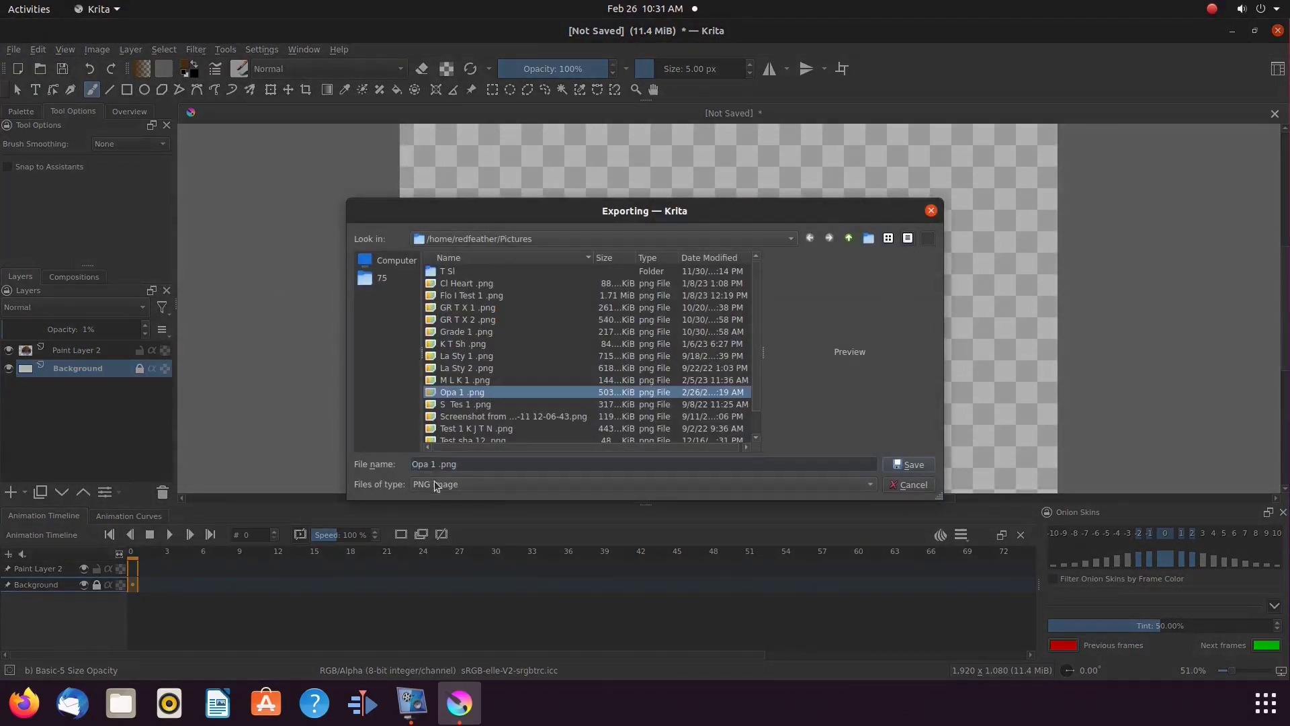
pyautogui.press('BackSpace')
pyautogui.write('2')
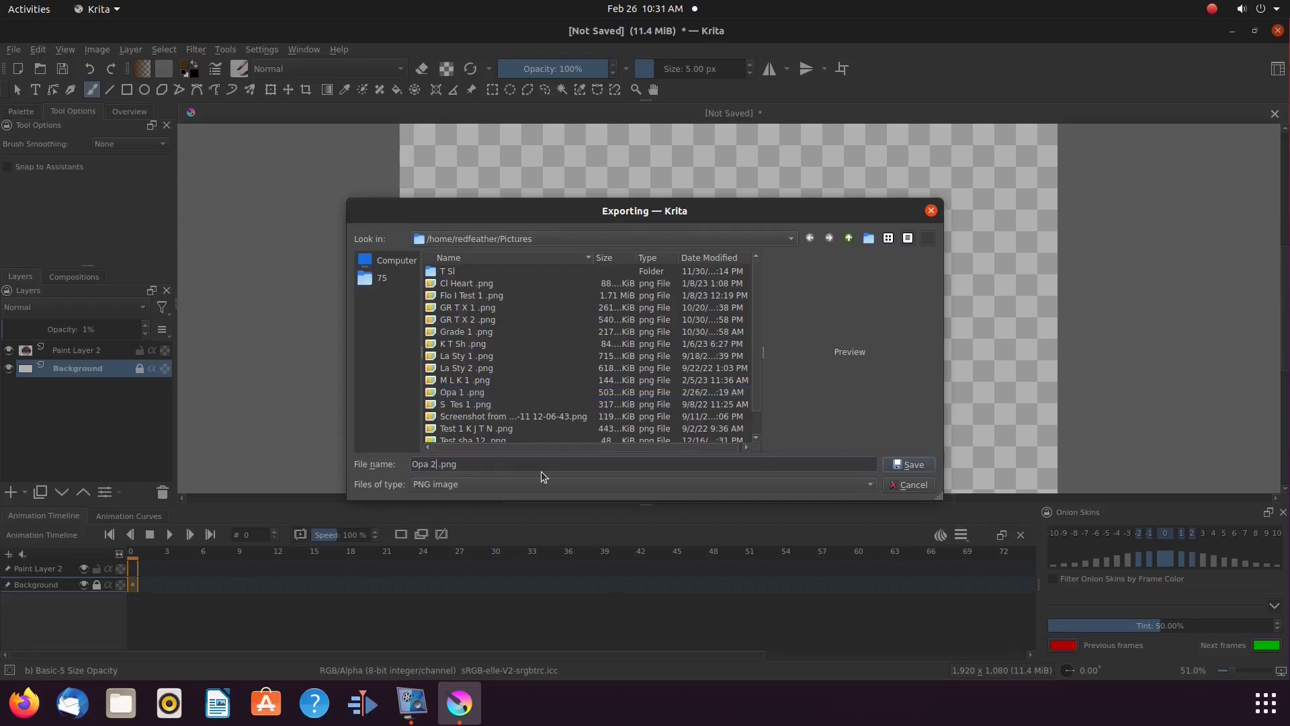
pyautogui.click(861, 484)
pyautogui.click(768, 461)
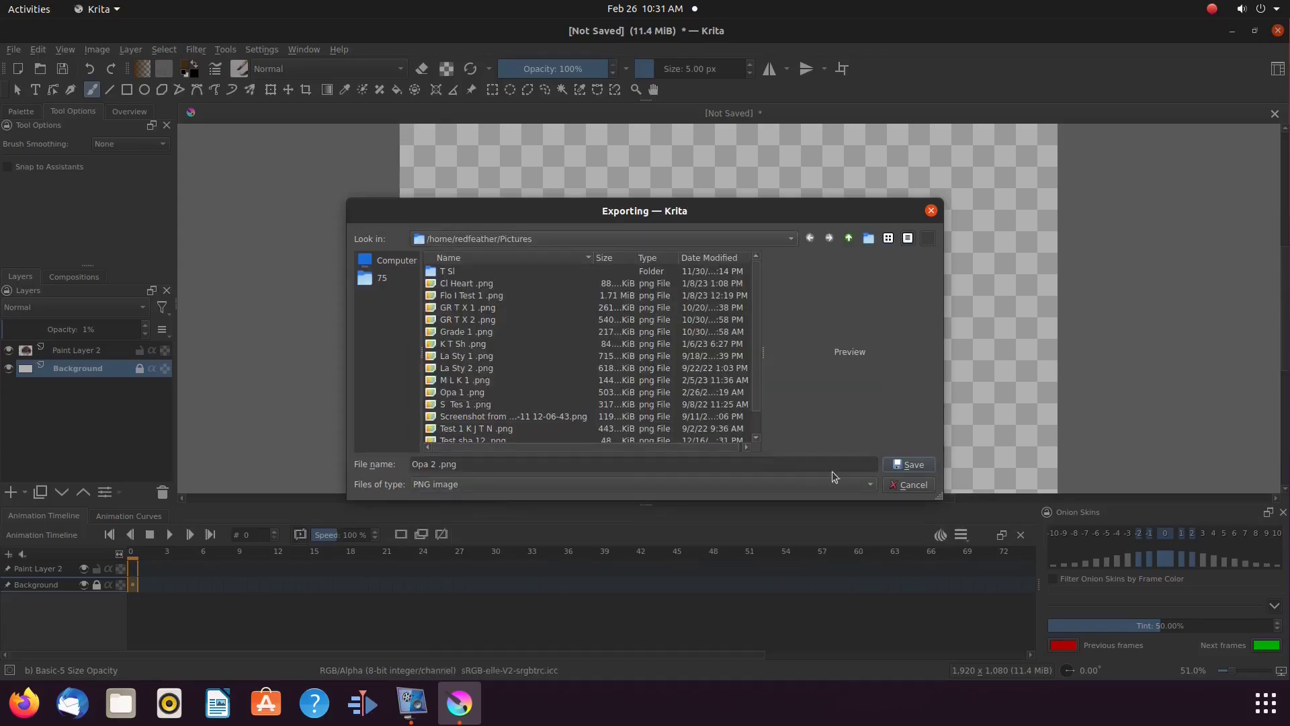
pyautogui.click(913, 465)
# Open the Pictures folder and preview Opa 1 .png and Opa 2 .png.
pyautogui.click(1231, 31)
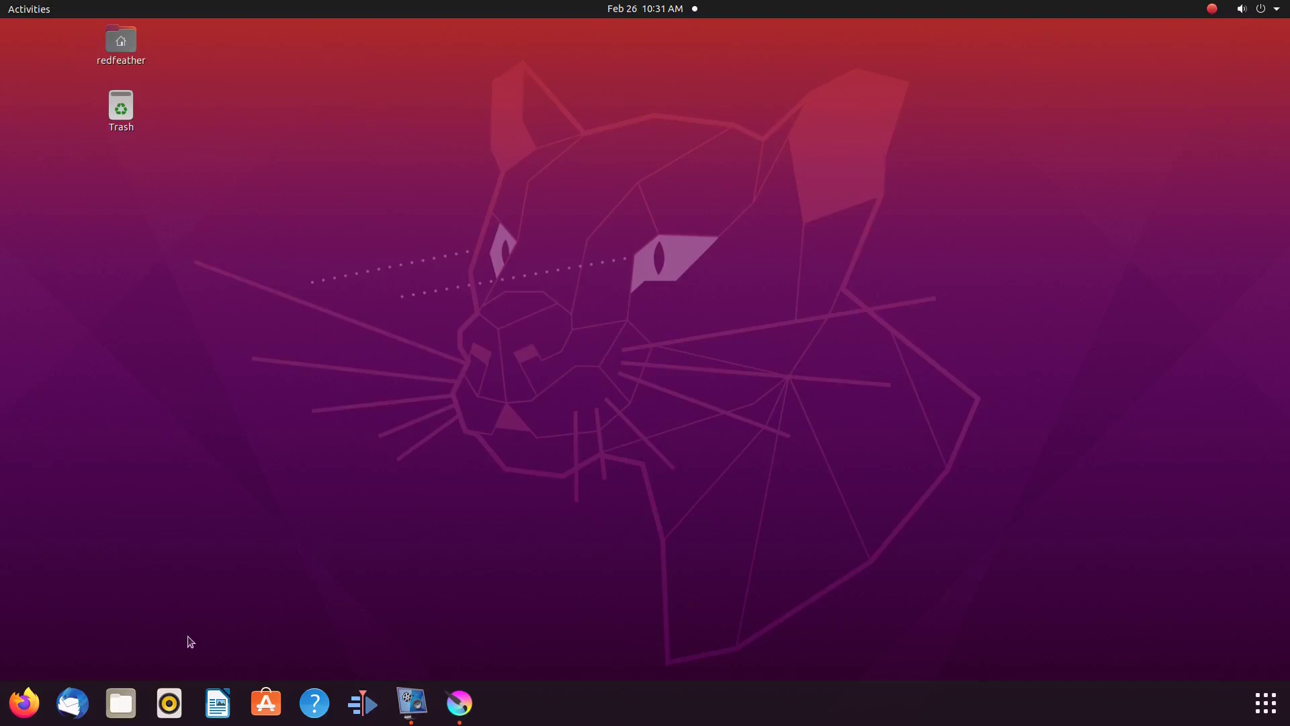
pyautogui.click(122, 705)
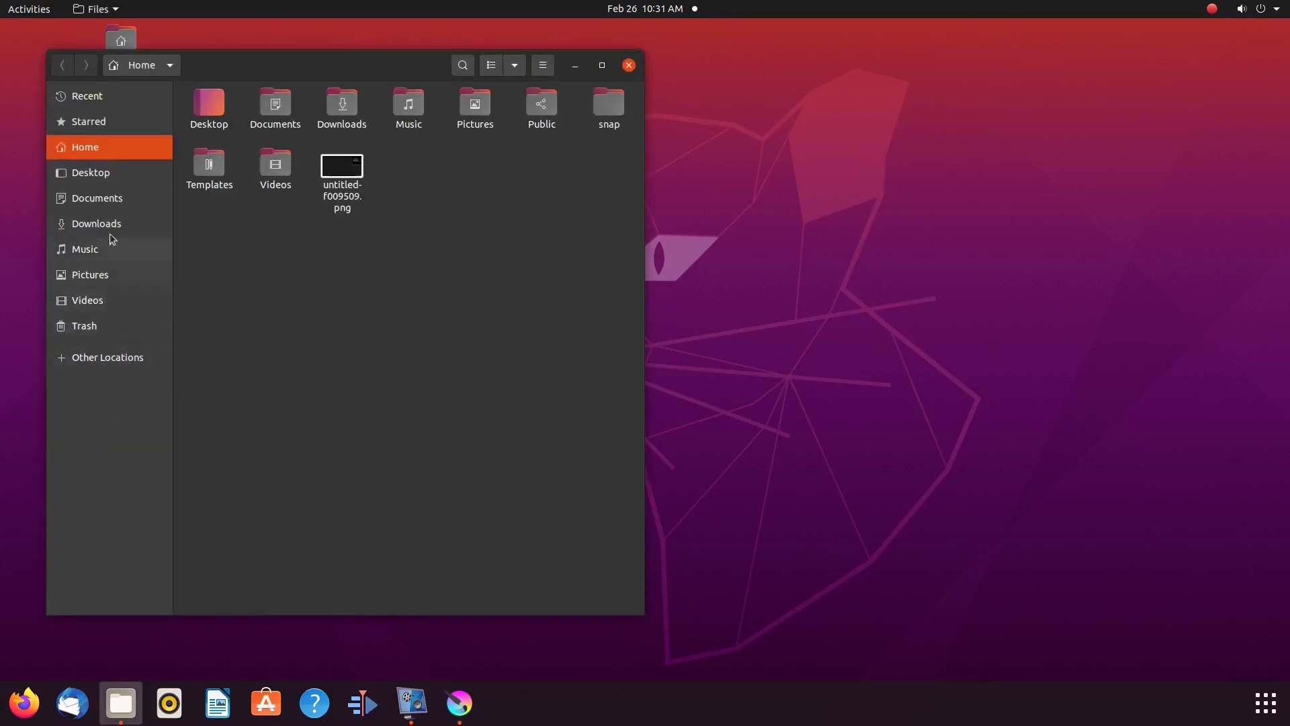
pyautogui.click(90, 274)
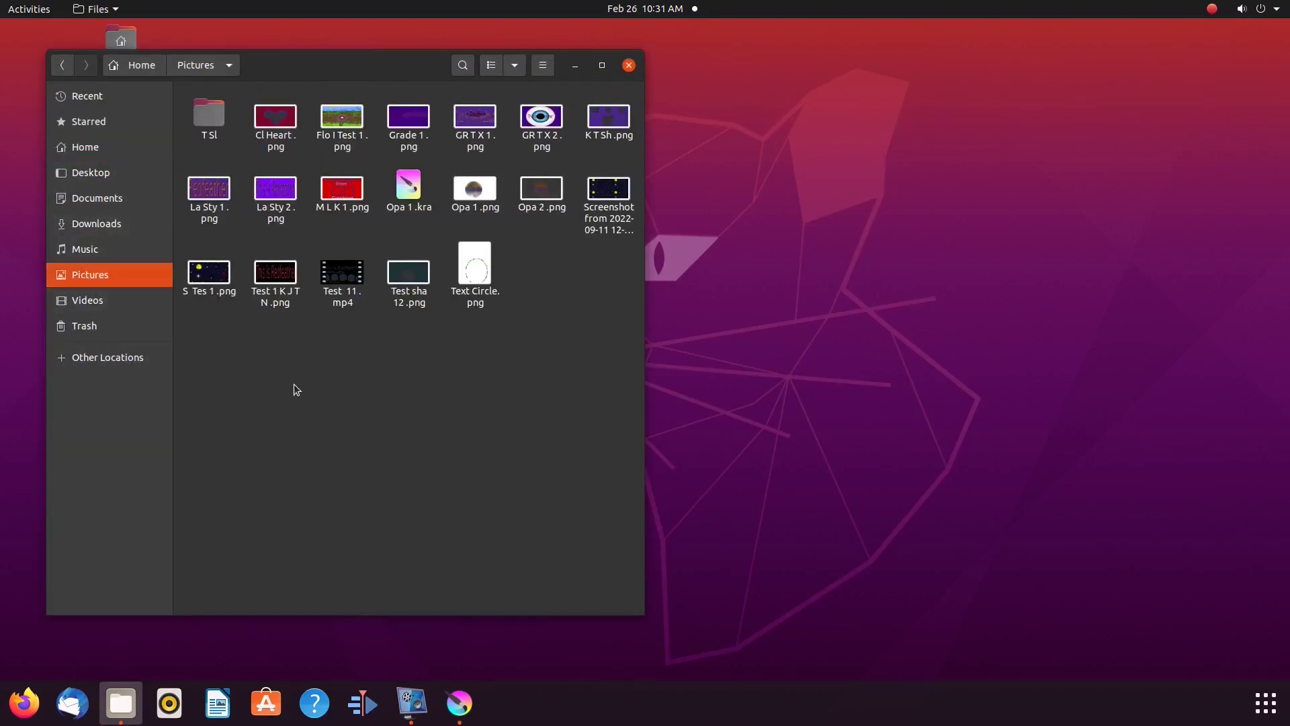
pyautogui.doubleClick(477, 195)
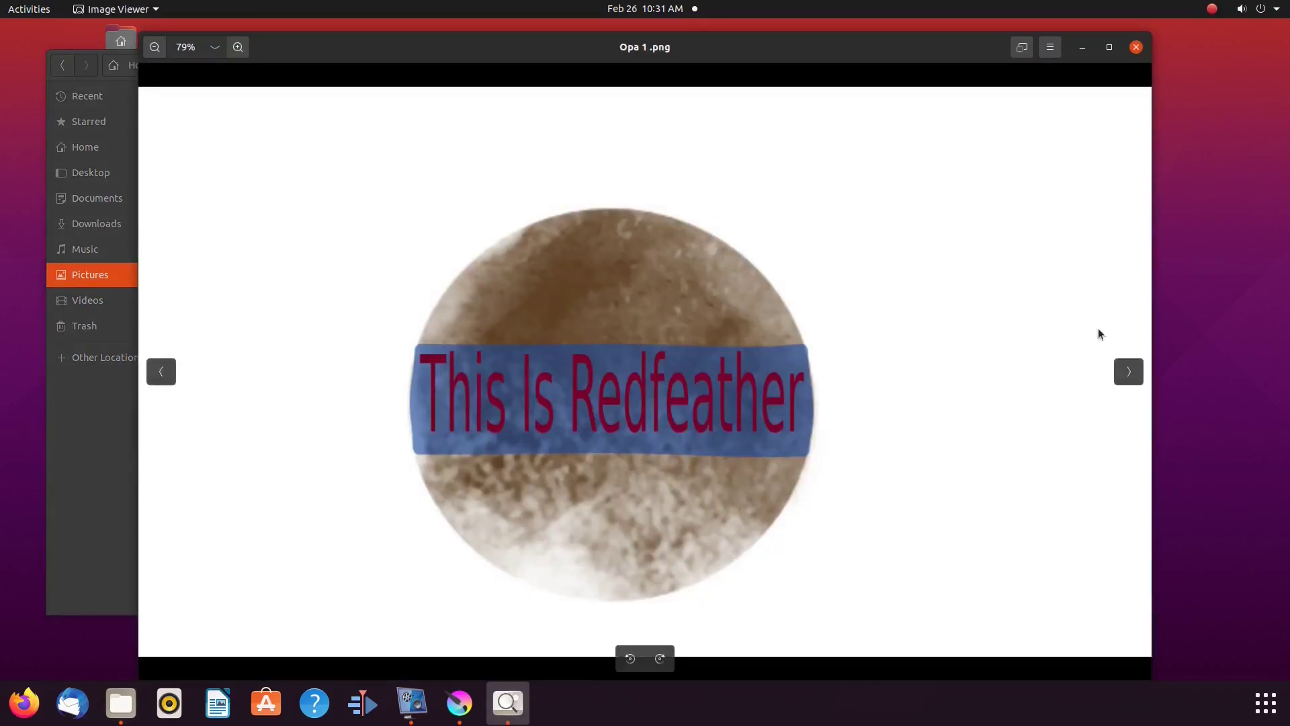
pyautogui.click(1128, 372)
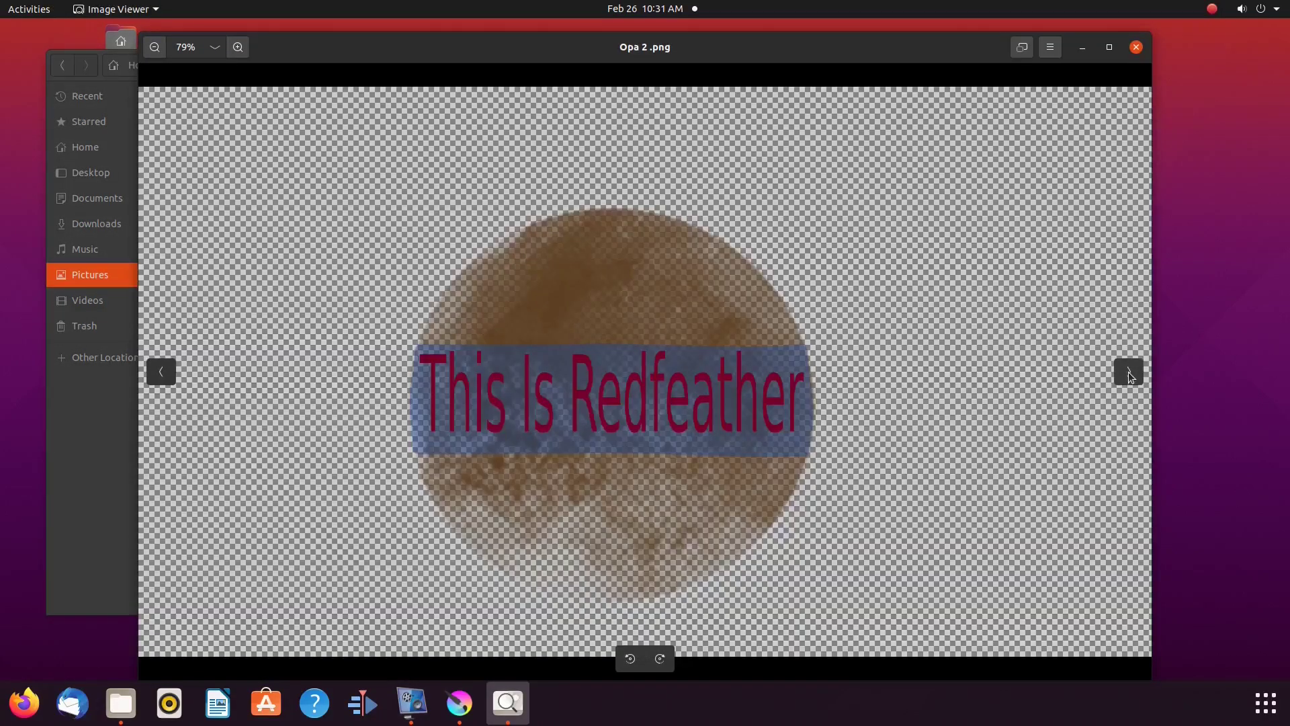
pyautogui.click(161, 372)
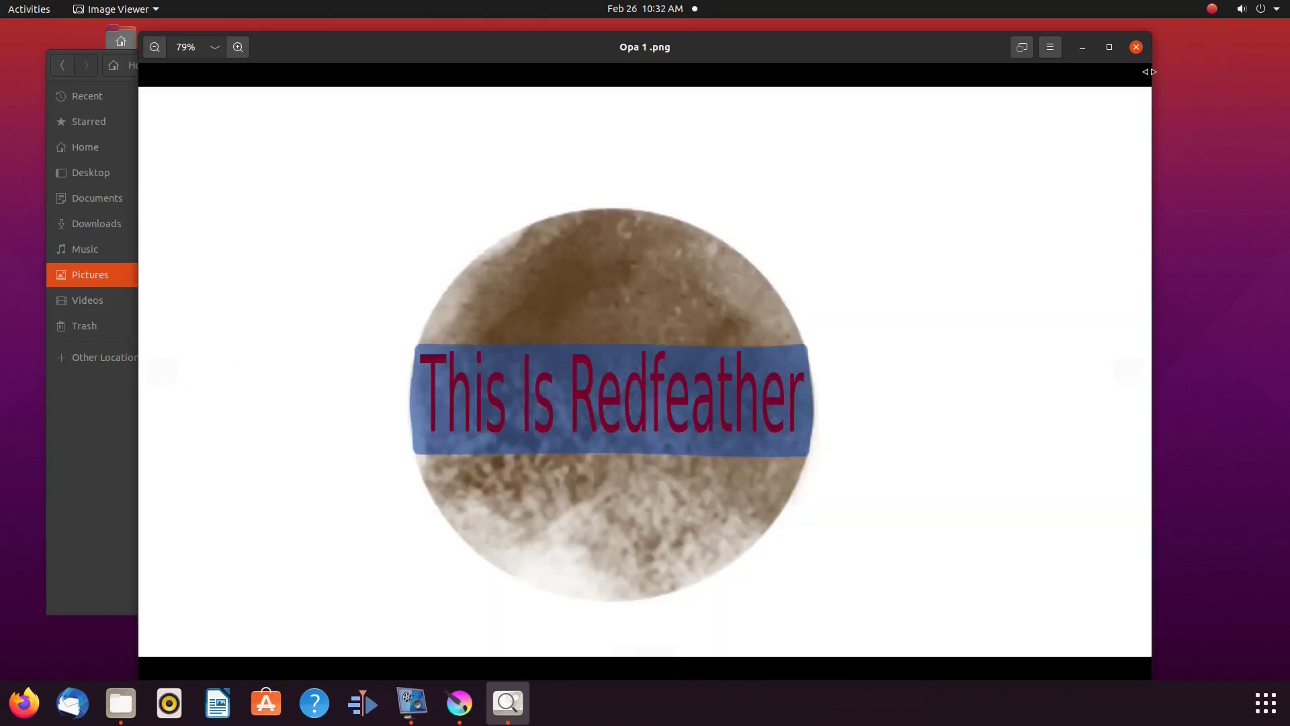
# Close the image viewer and Pictures folder, then quit Krita without saving.
pyautogui.click(1136, 47)
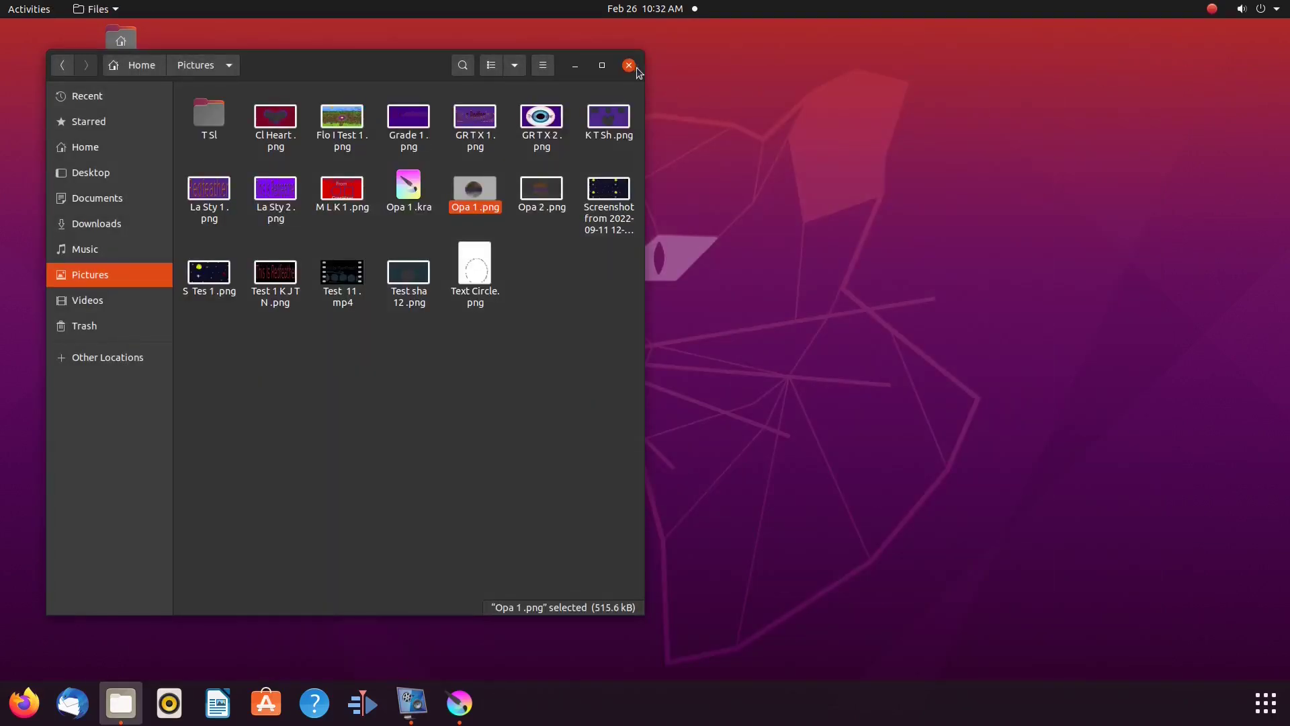
pyautogui.click(633, 65)
pyautogui.click(460, 703)
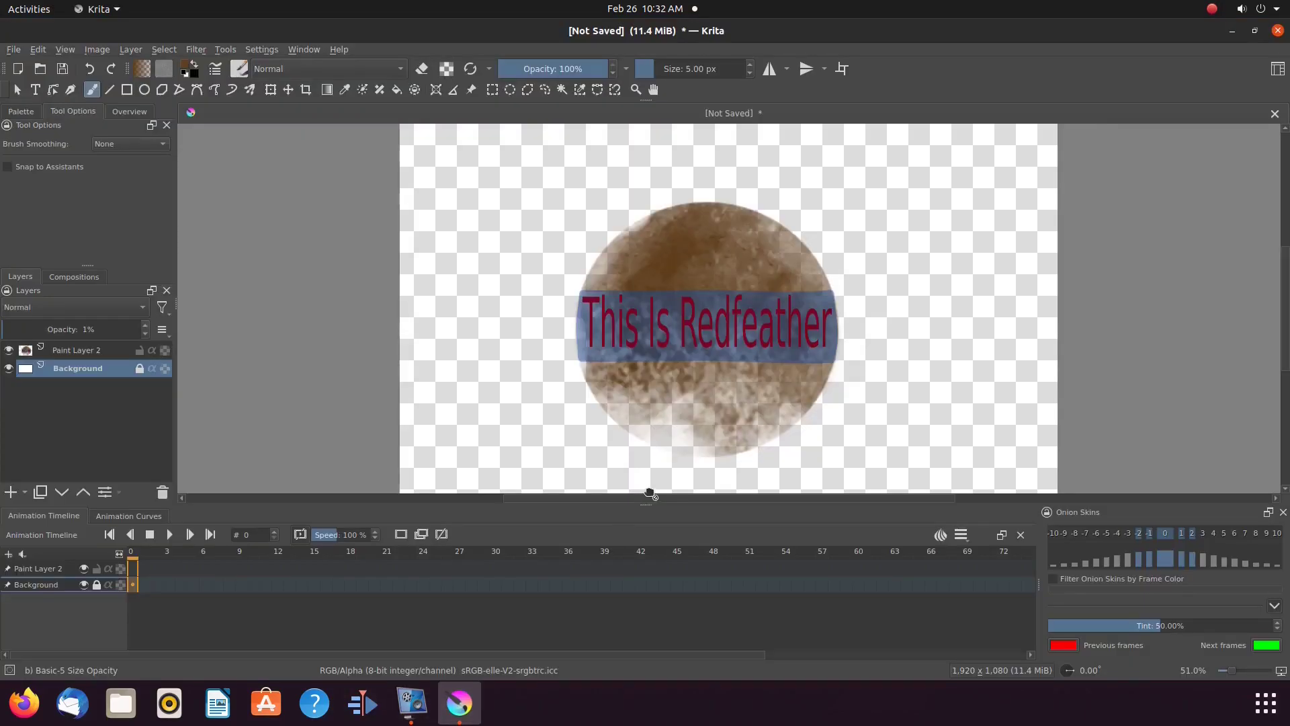
pyautogui.click(1279, 32)
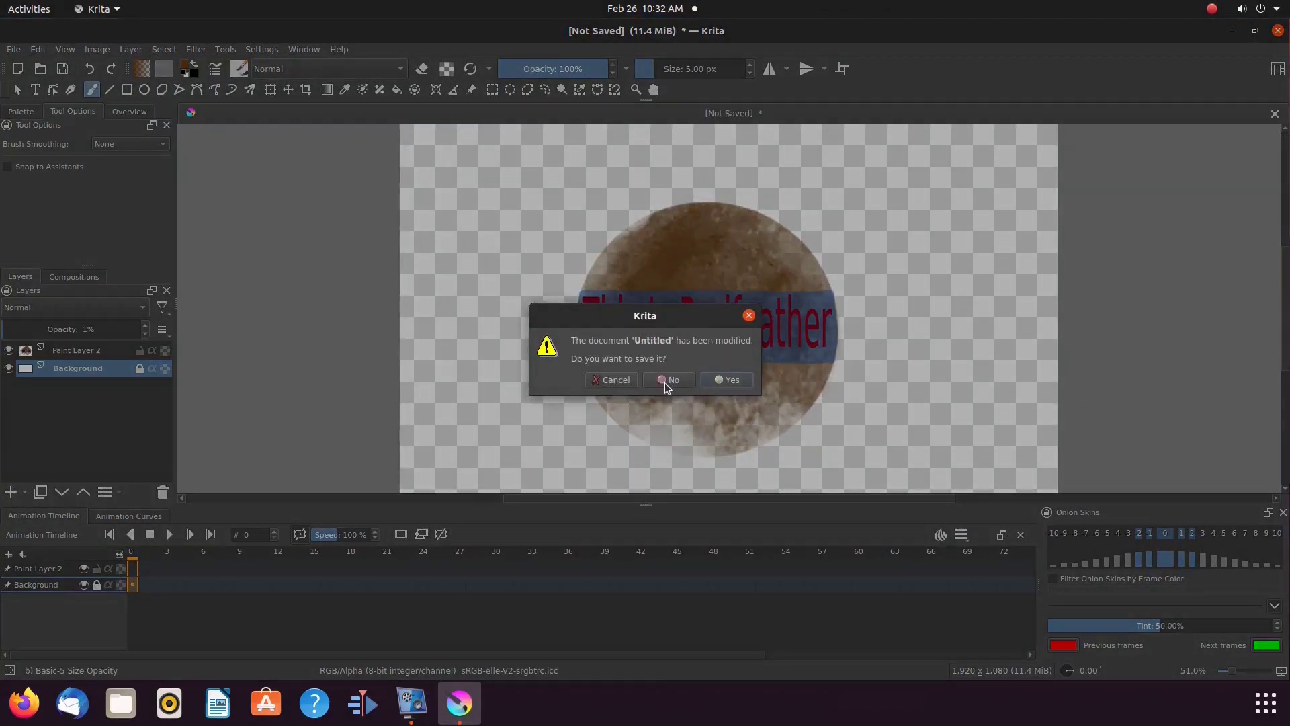
pyautogui.click(664, 382)
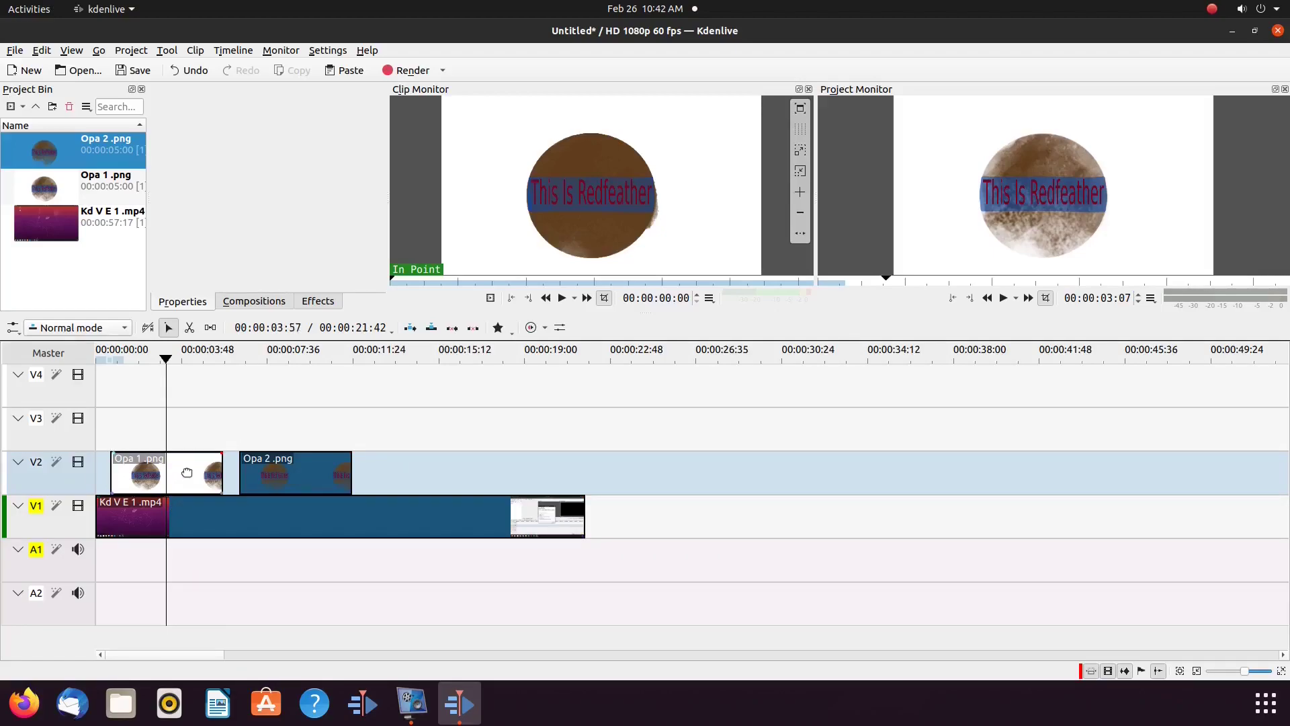
# Preview the frames at about 8 s and 3 s, then show the Project Monitor full screen.
pyautogui.click(285, 567)
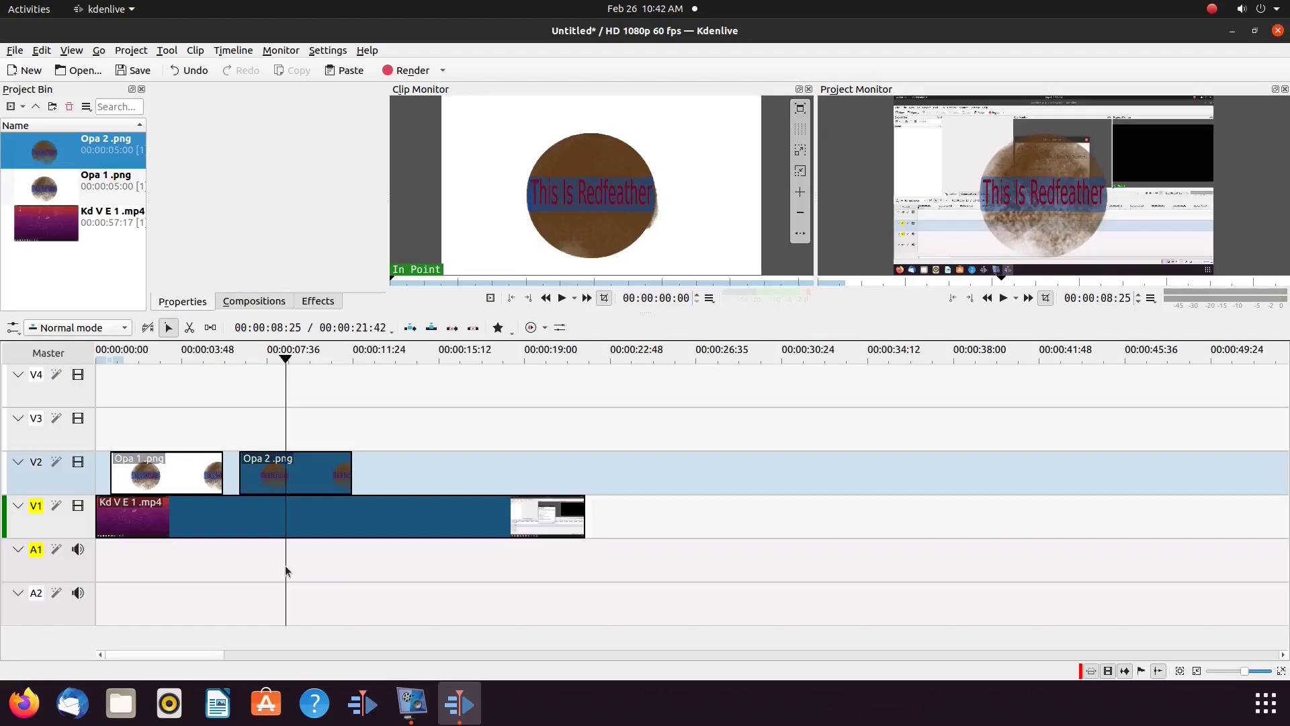
pyautogui.click(172, 570)
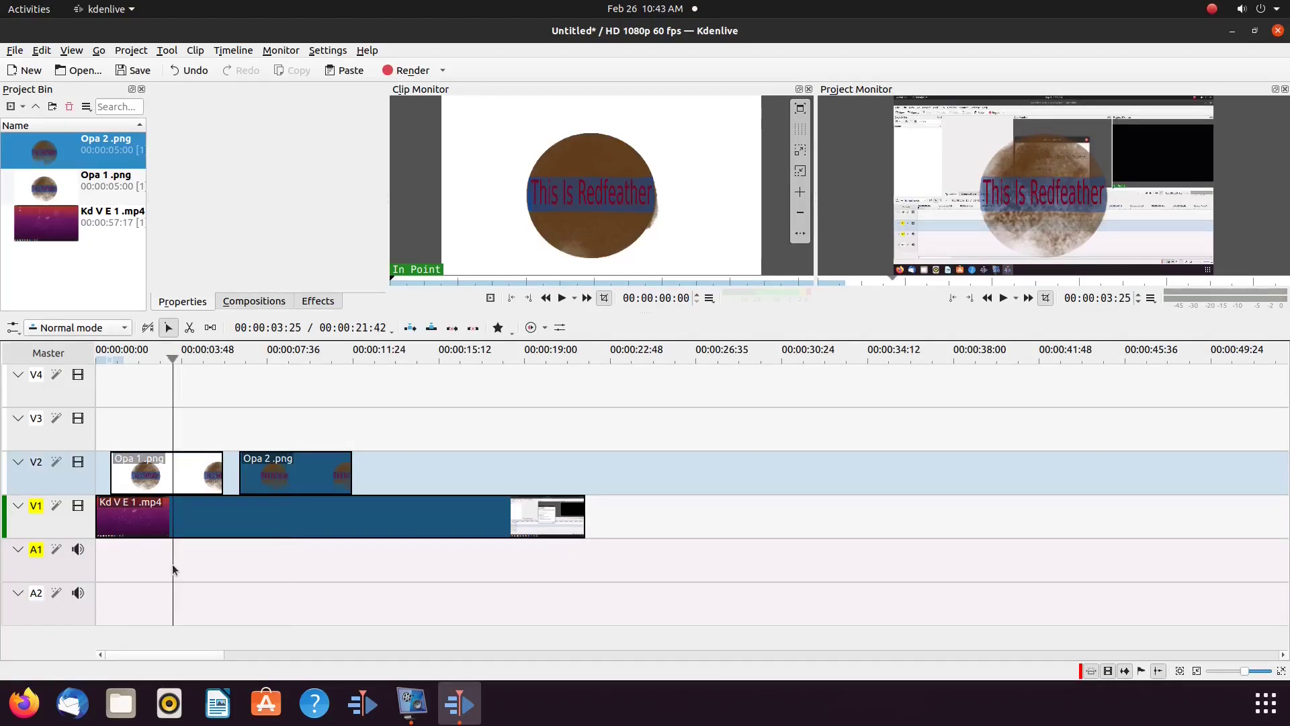
pyautogui.moveTo(1279, 112)
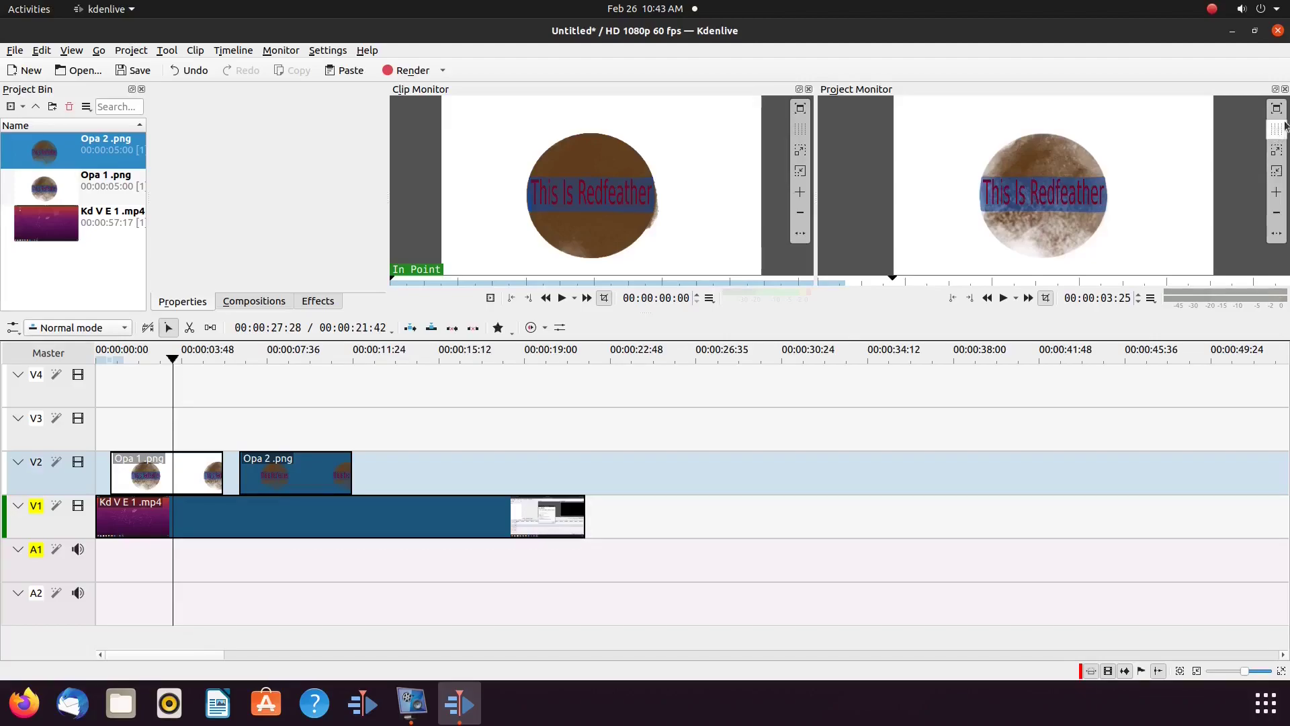
pyautogui.click(1276, 109)
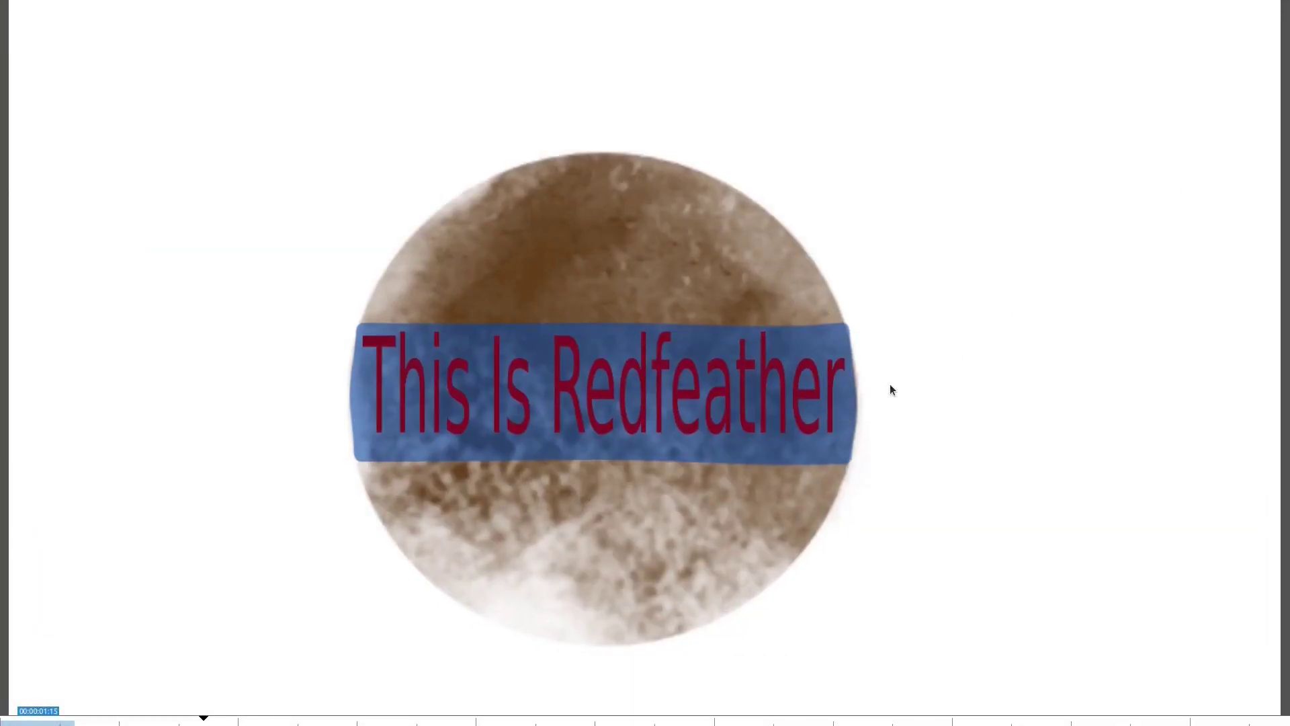
# Exit the full-screen preview and inspect the frame at about 8 seconds.
pyautogui.moveTo(1278, 172)
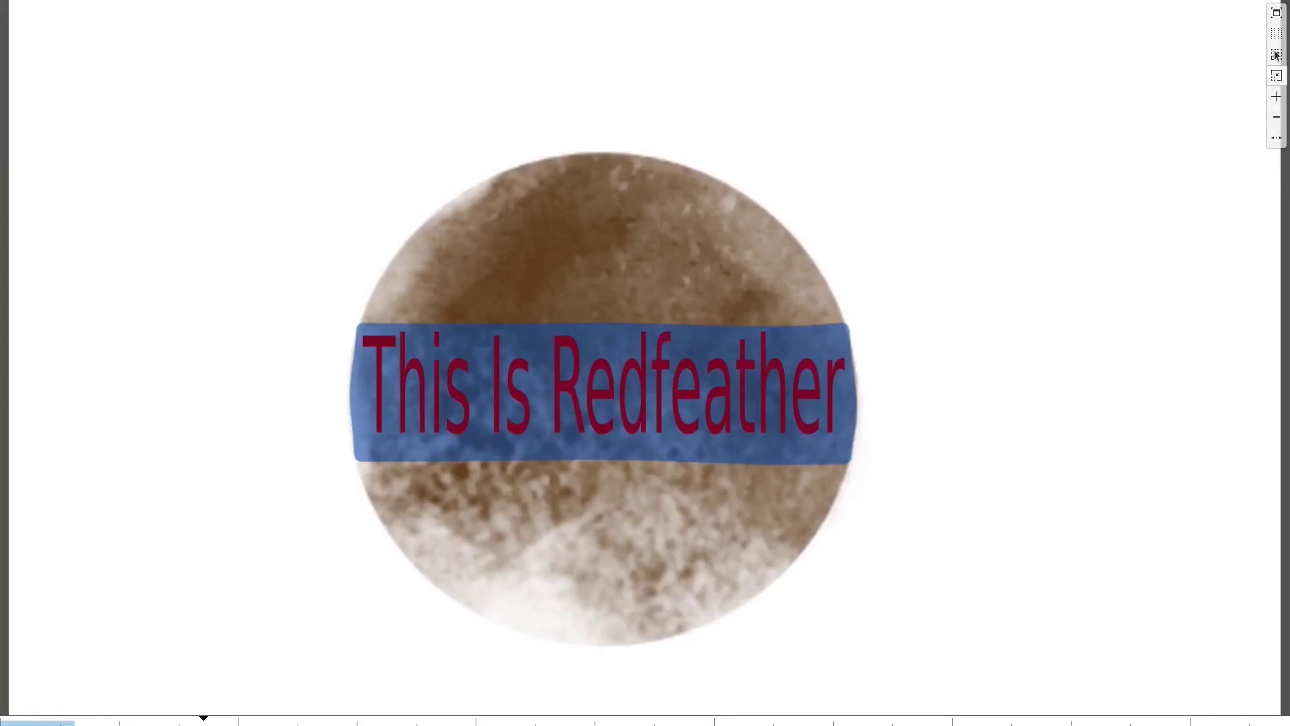
pyautogui.click(1276, 15)
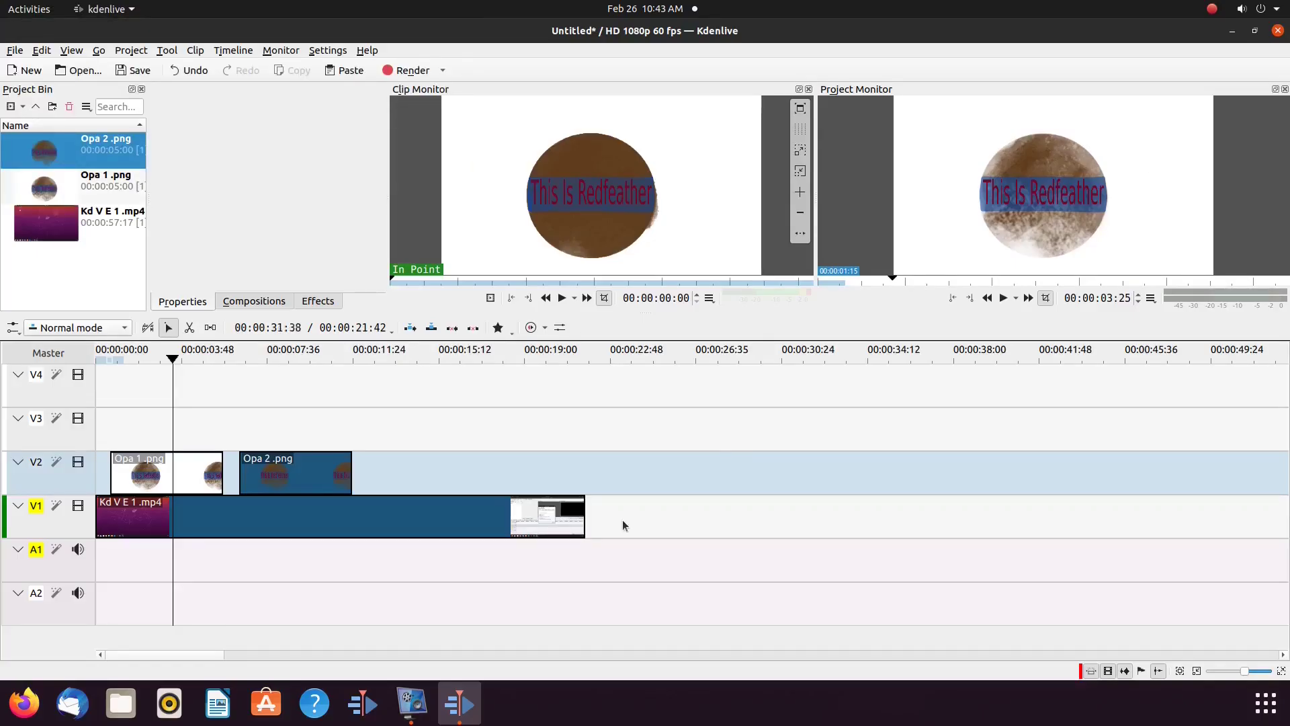
pyautogui.click(277, 573)
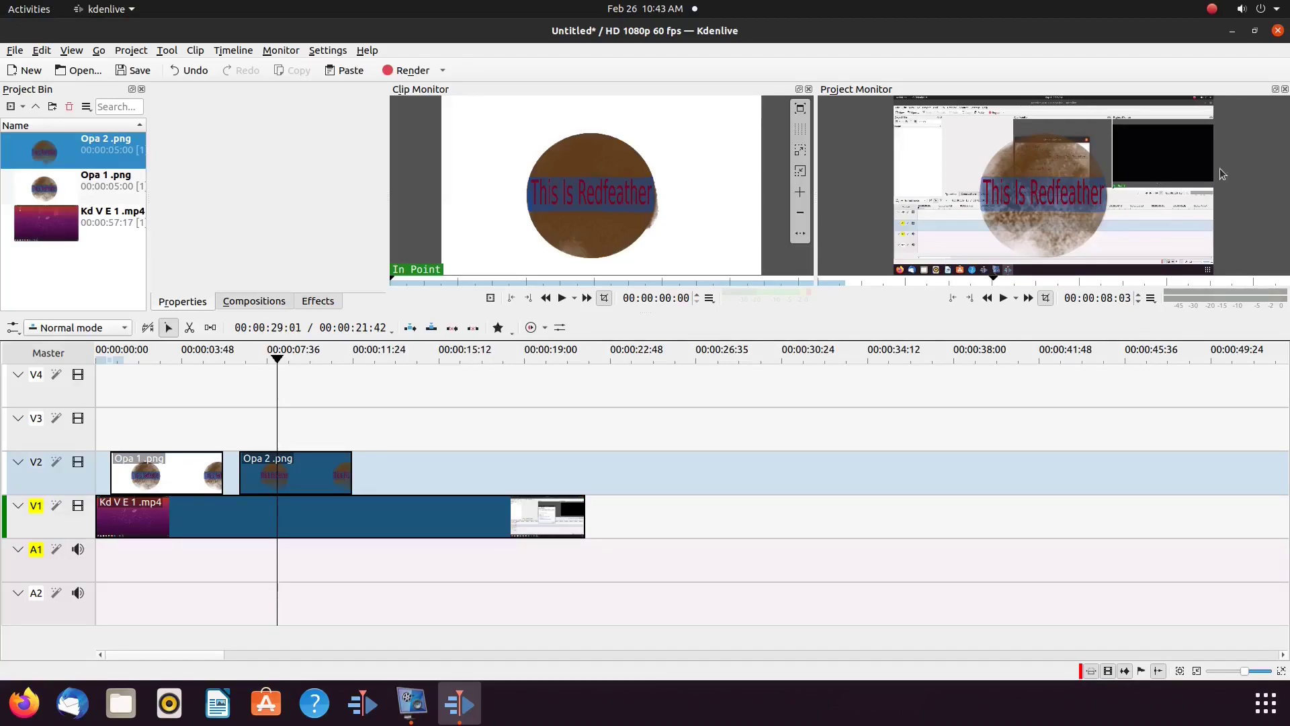
pyautogui.moveTo(1273, 135)
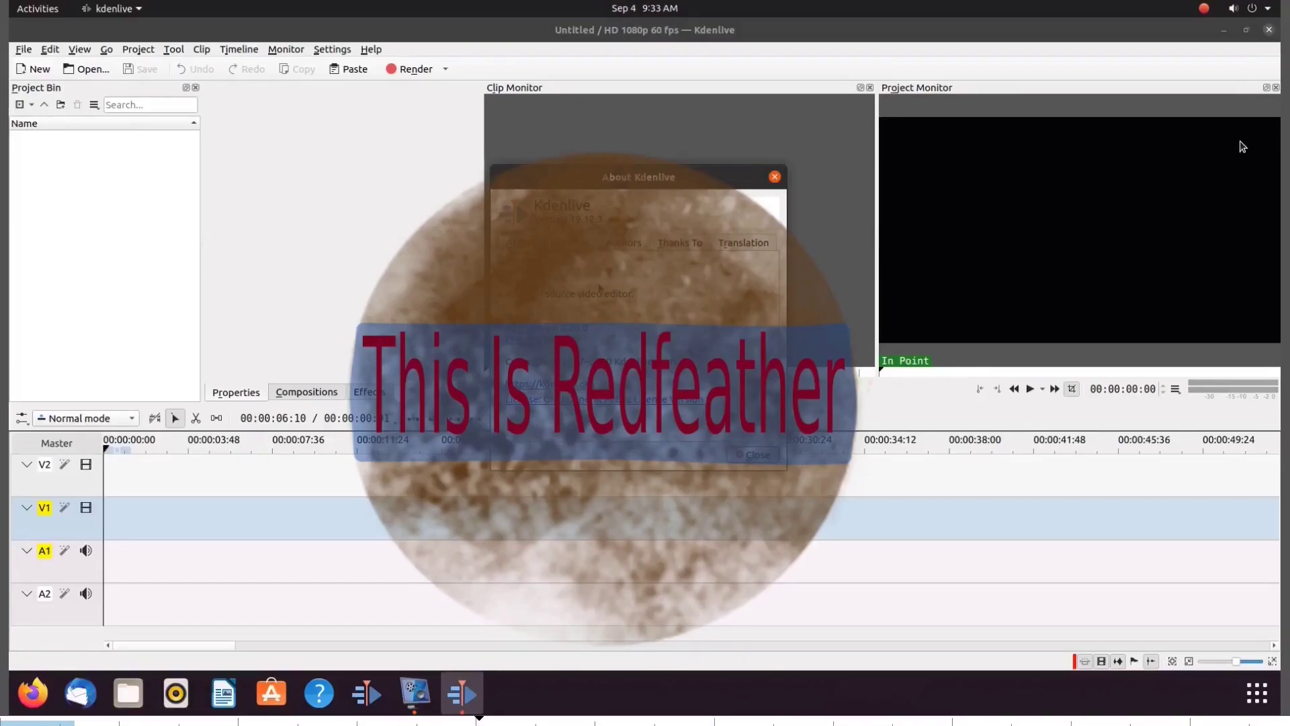
pyautogui.moveTo(1275, 81)
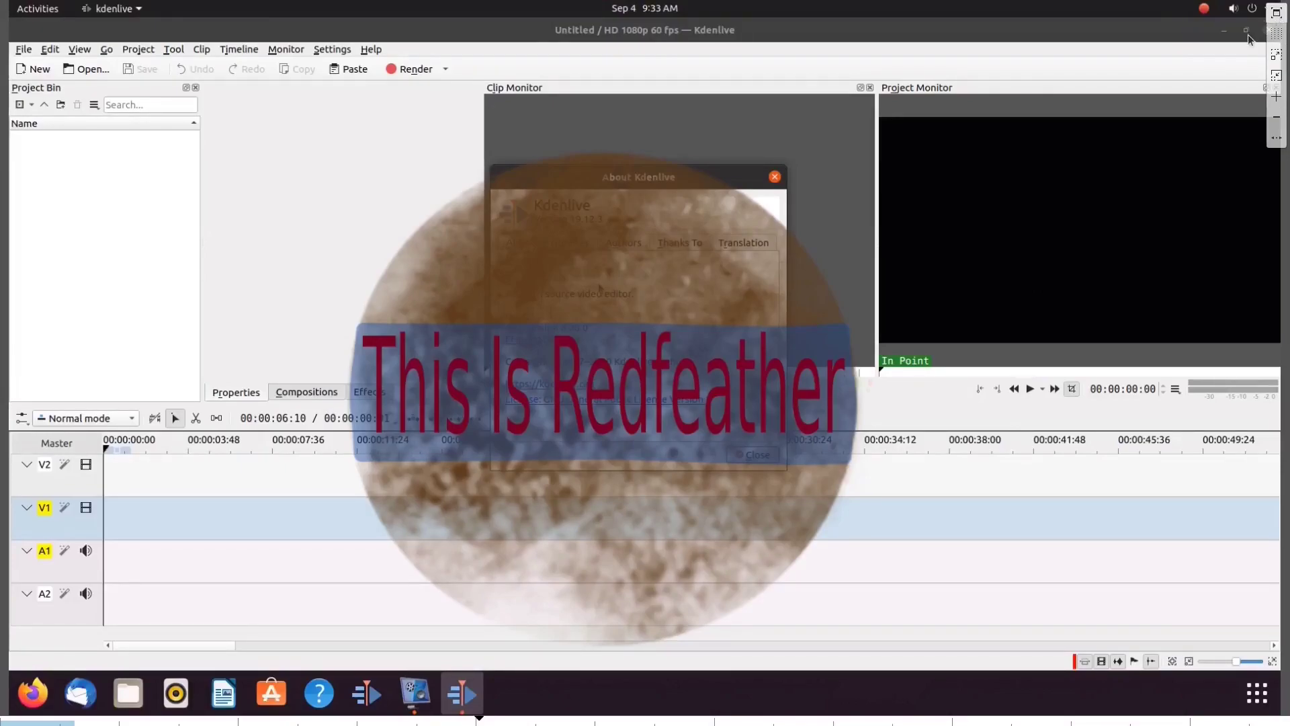
pyautogui.doubleClick(1136, 221)
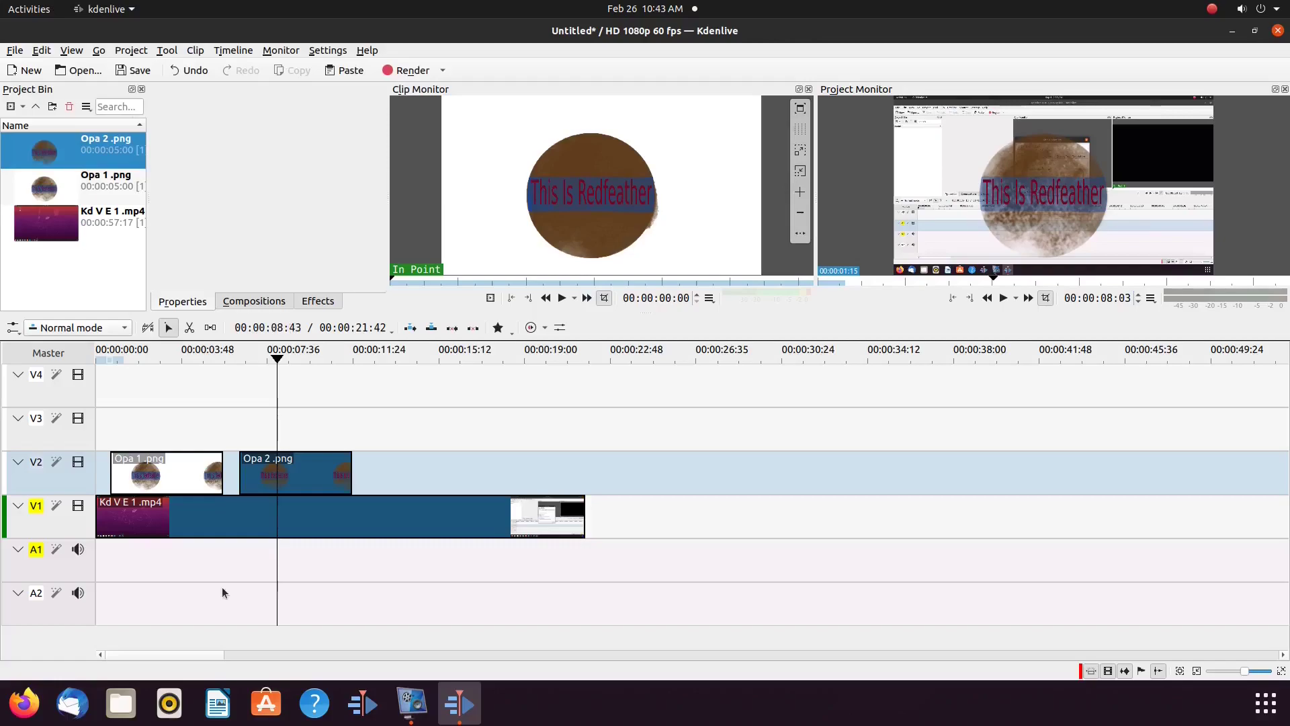
# Shift the video right on V1, put Opa 1 at its start, and move Opa 2 later.
pyautogui.click(309, 518)
pyautogui.moveTo(133, 528); pyautogui.dragTo(260, 533)
pyautogui.moveTo(168, 477); pyautogui.dragTo(152, 521)
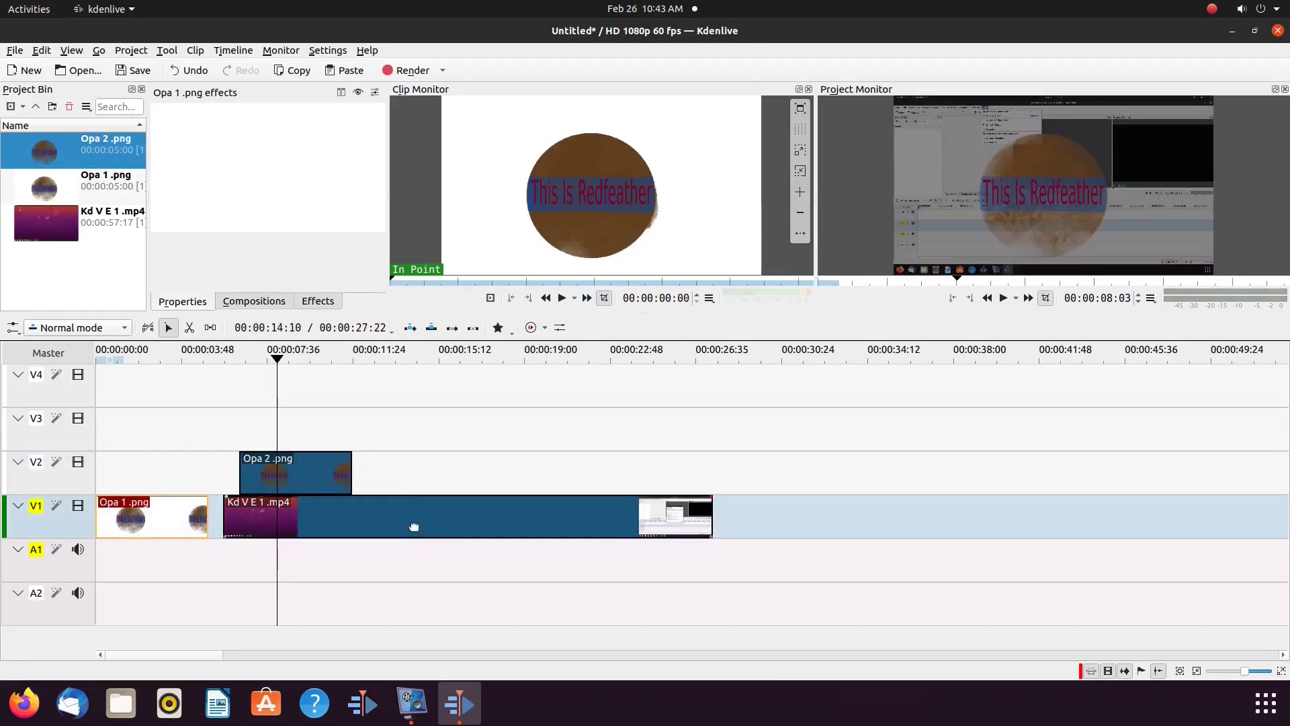
pyautogui.moveTo(418, 527); pyautogui.dragTo(487, 521)
pyautogui.moveTo(316, 474); pyautogui.dragTo(614, 474)
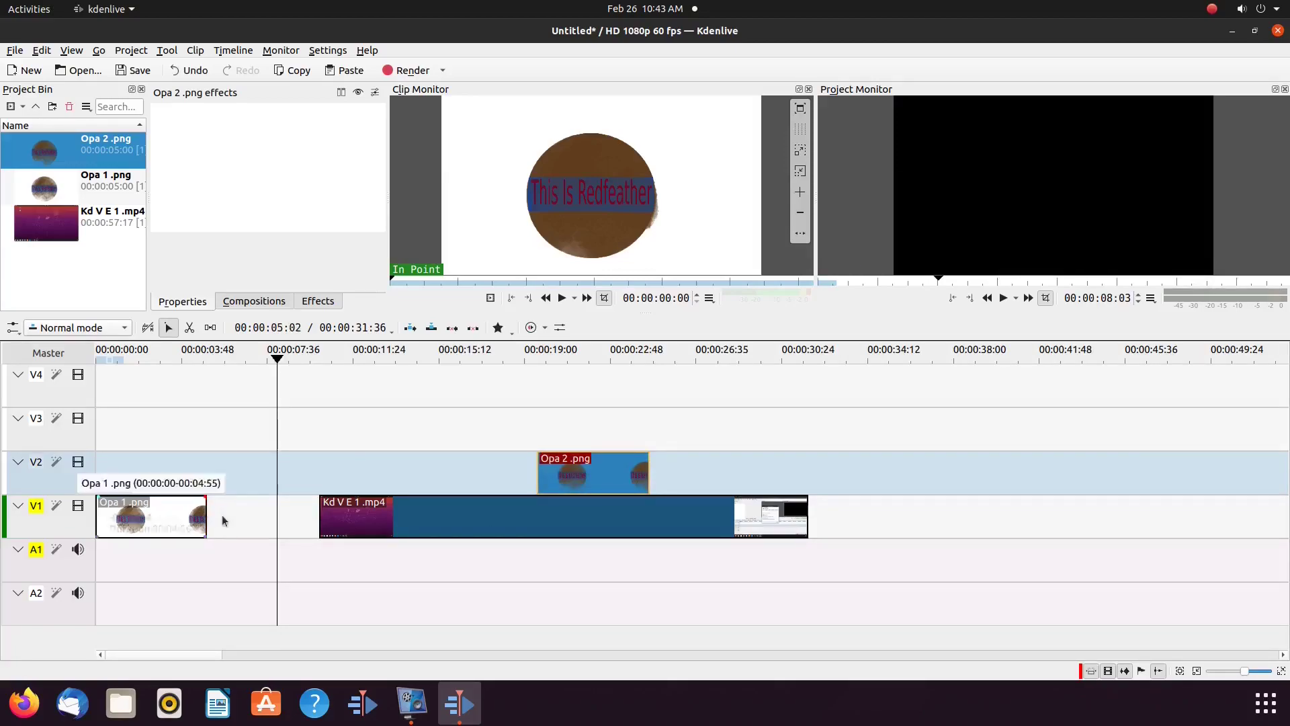
# Extend Opa 1 to 9.5 s up to the video, fade it out, and play back.
pyautogui.moveTo(209, 517); pyautogui.dragTo(318, 517)
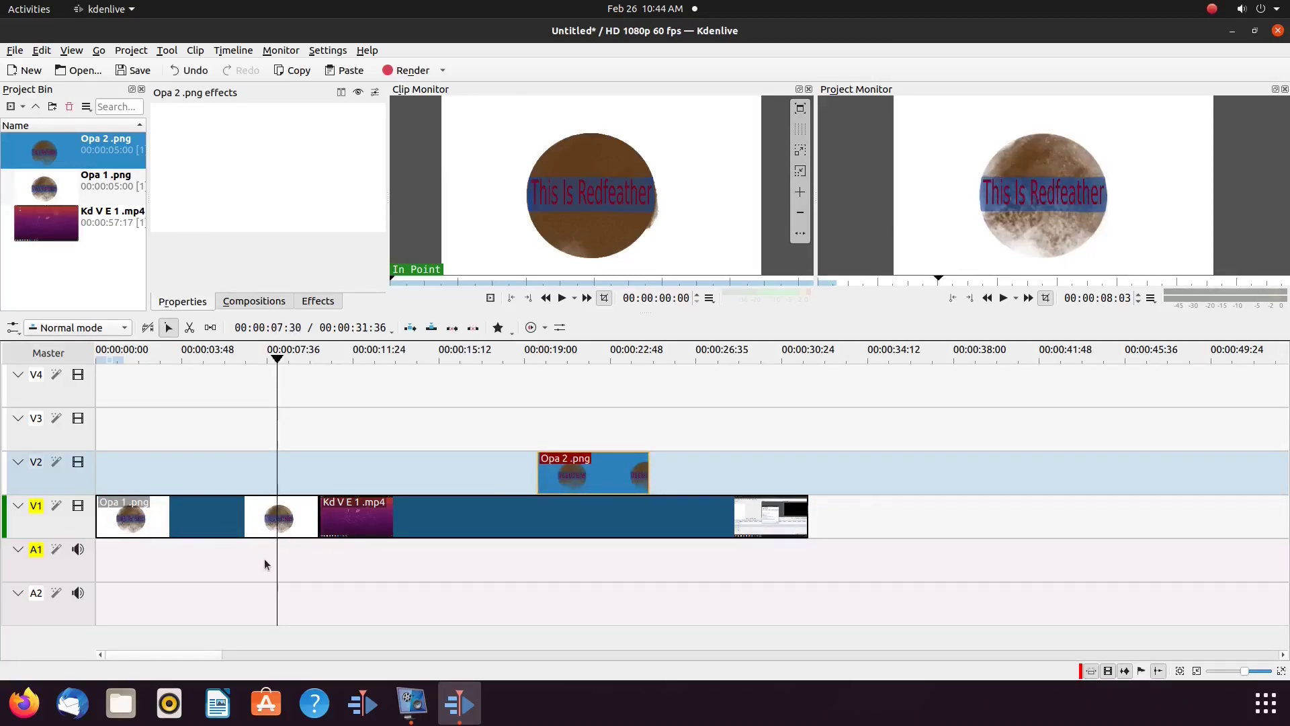
pyautogui.click(248, 562)
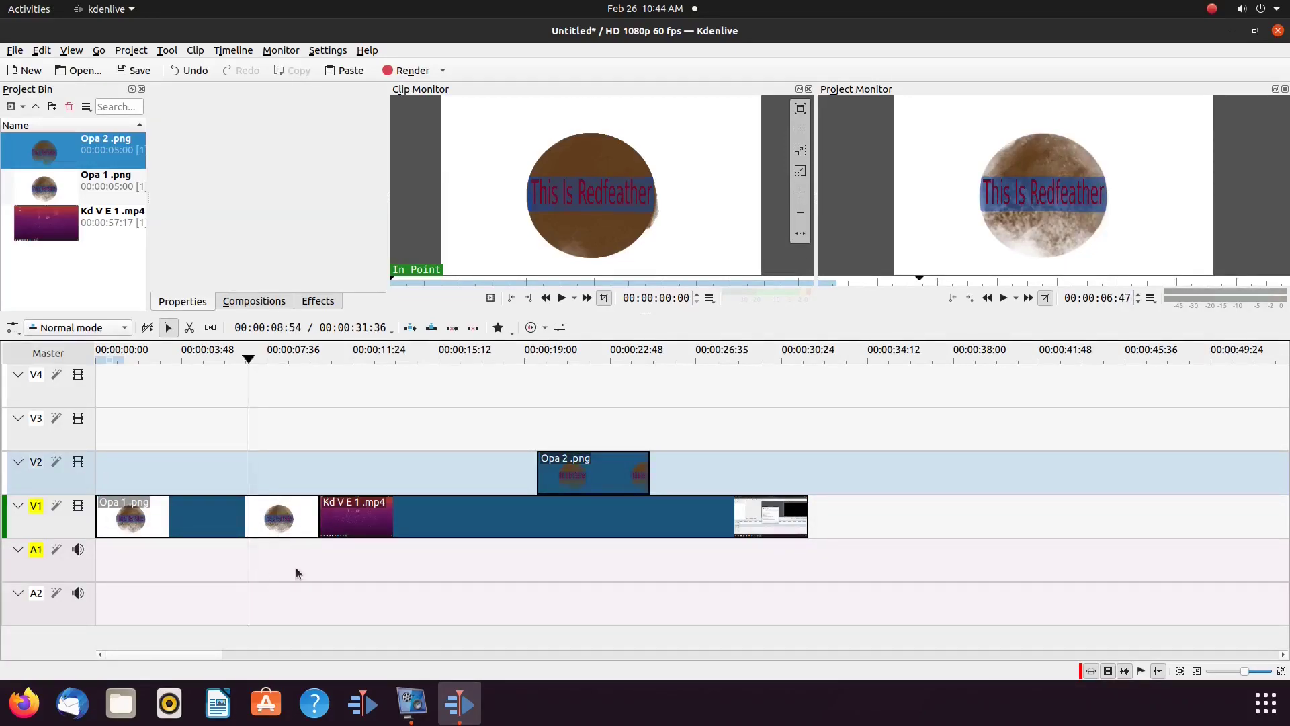
pyautogui.moveTo(316, 498)
pyautogui.mouseDown()
pyautogui.moveTo(294, 504)
pyautogui.moveTo(332, 502)
pyautogui.mouseUp()
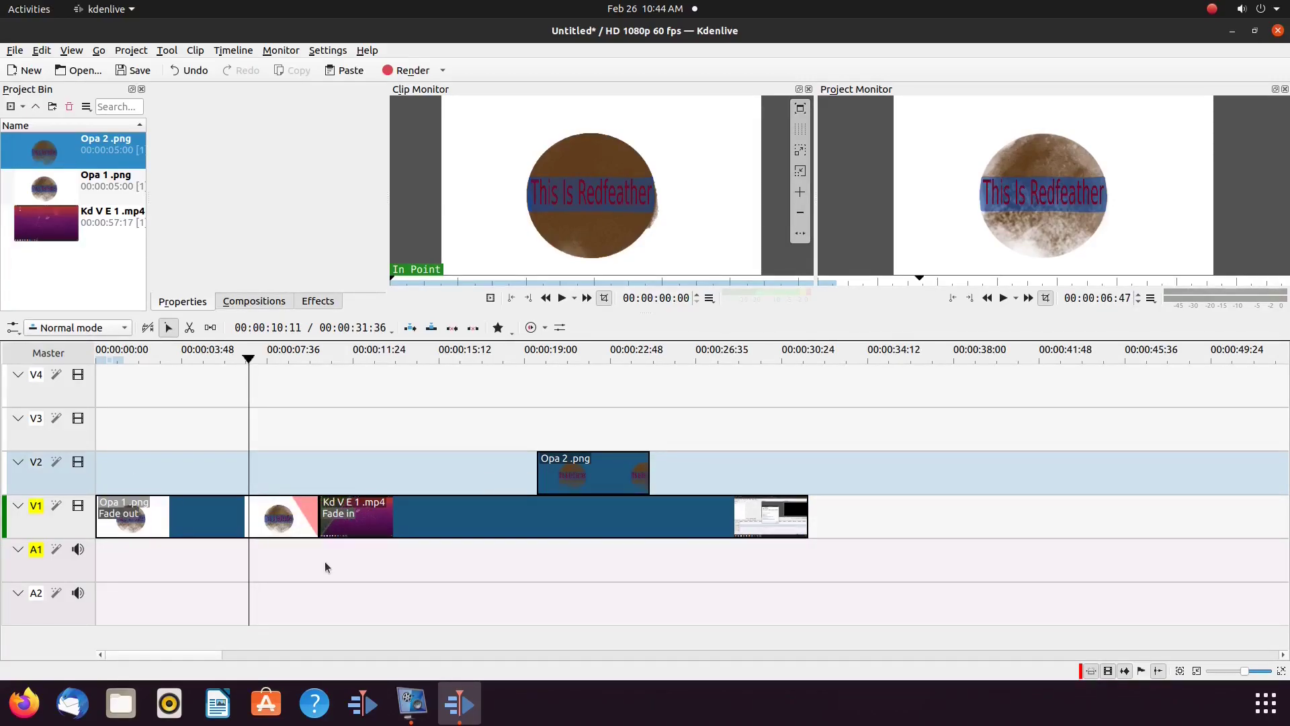
pyautogui.press('space')
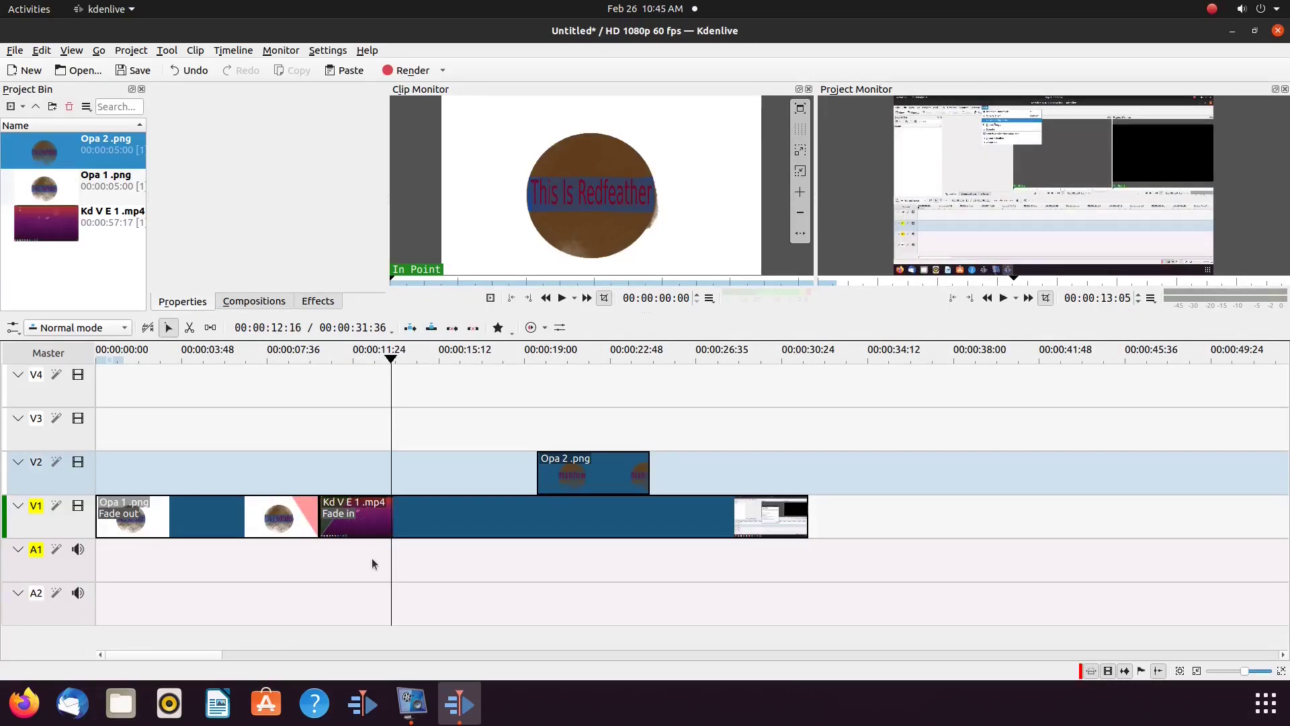
# Trim the start of Kd V E 1 .mp4, snap it to Opa 1's end, and play back the transition.
pyautogui.moveTo(437, 521); pyautogui.dragTo(501, 518)
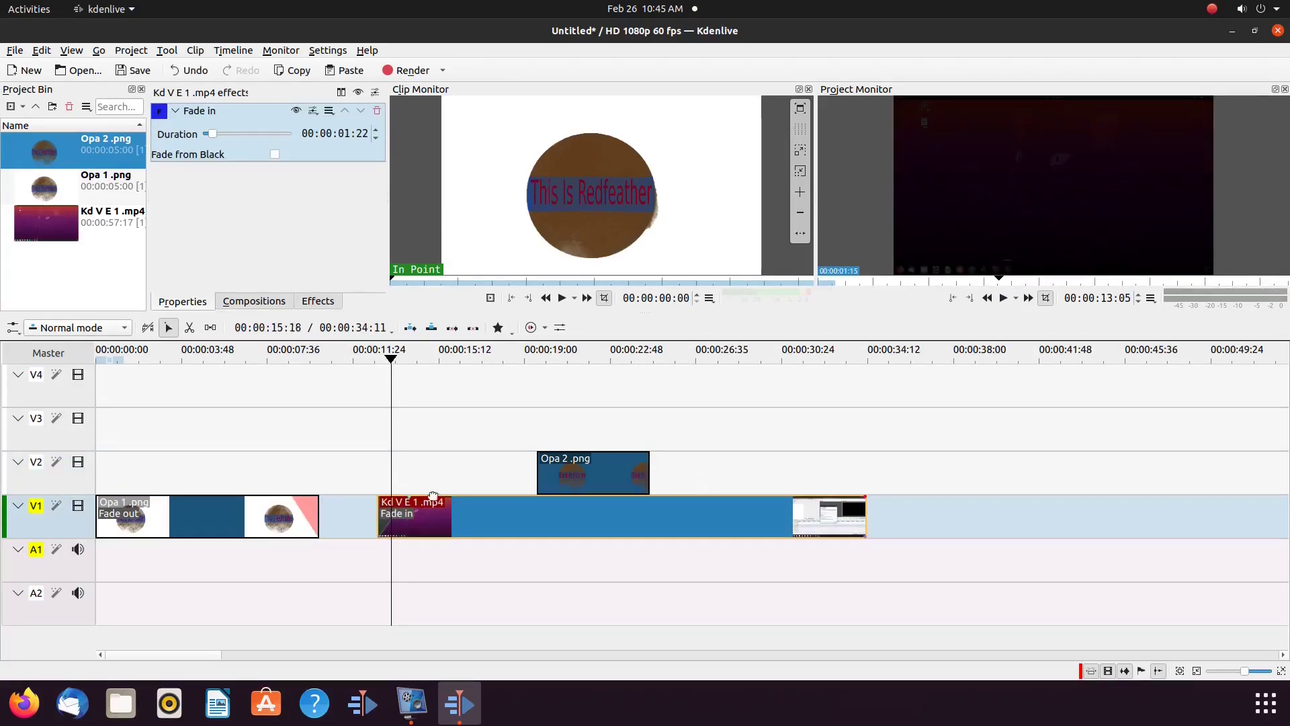
pyautogui.moveTo(377, 518); pyautogui.dragTo(421, 515)
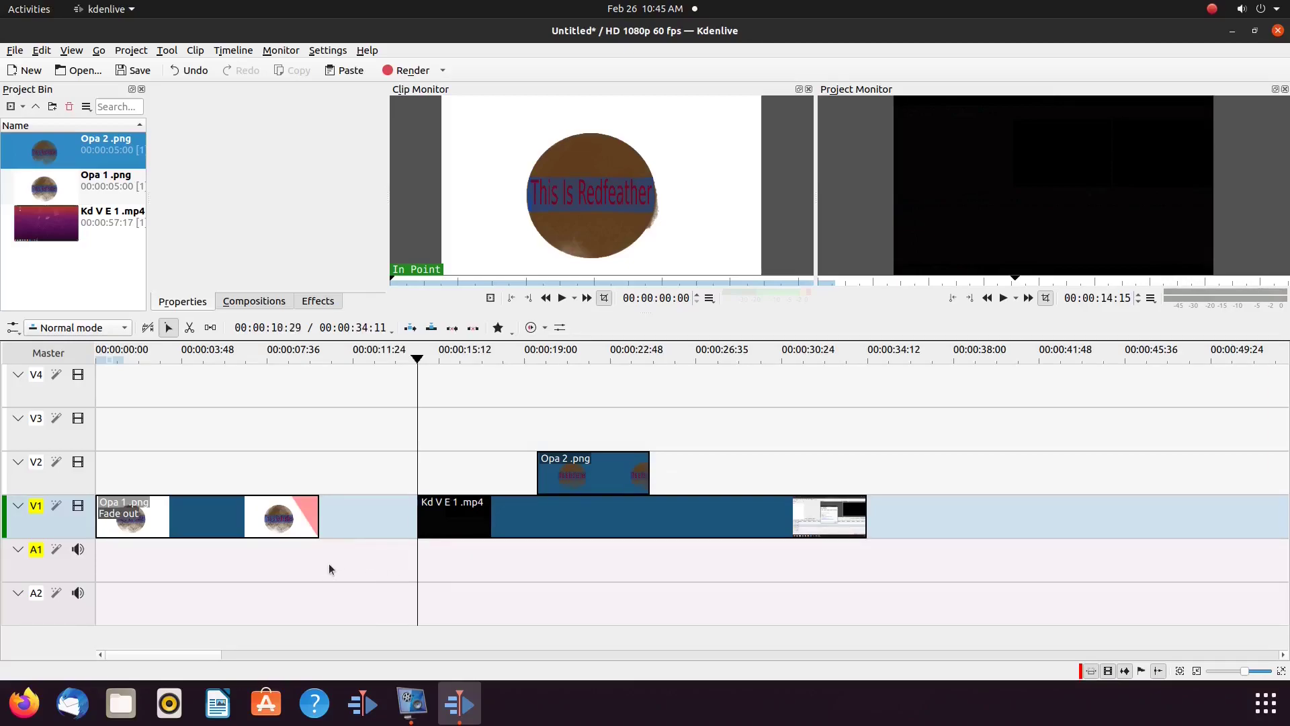
pyautogui.click(551, 514)
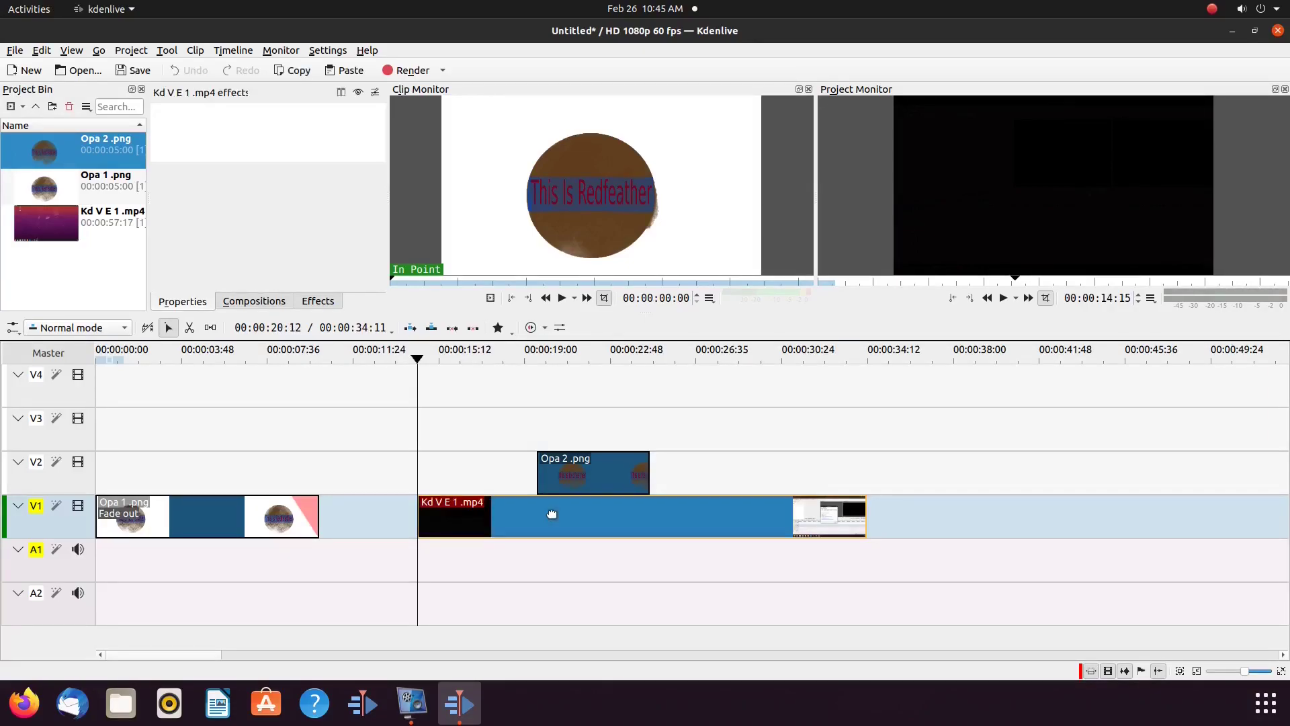
pyautogui.moveTo(552, 514); pyautogui.dragTo(298, 557)
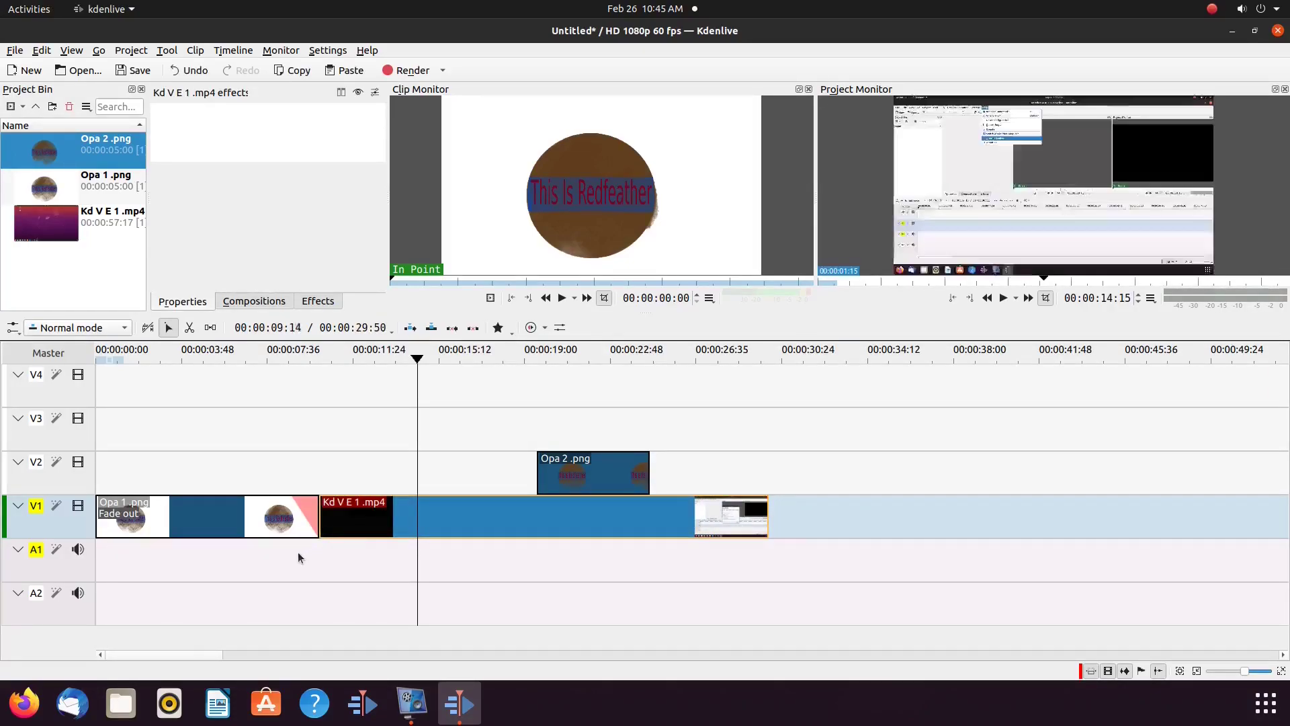
pyautogui.click(282, 557)
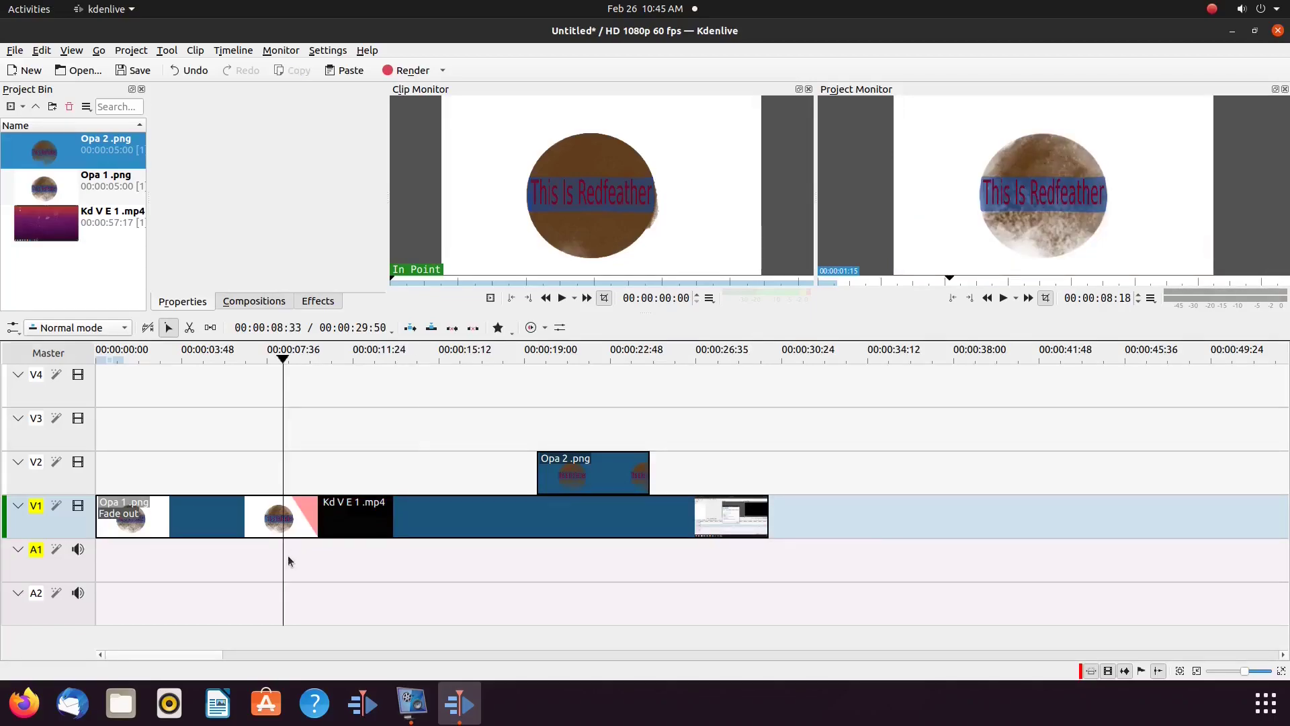
pyautogui.press('space')
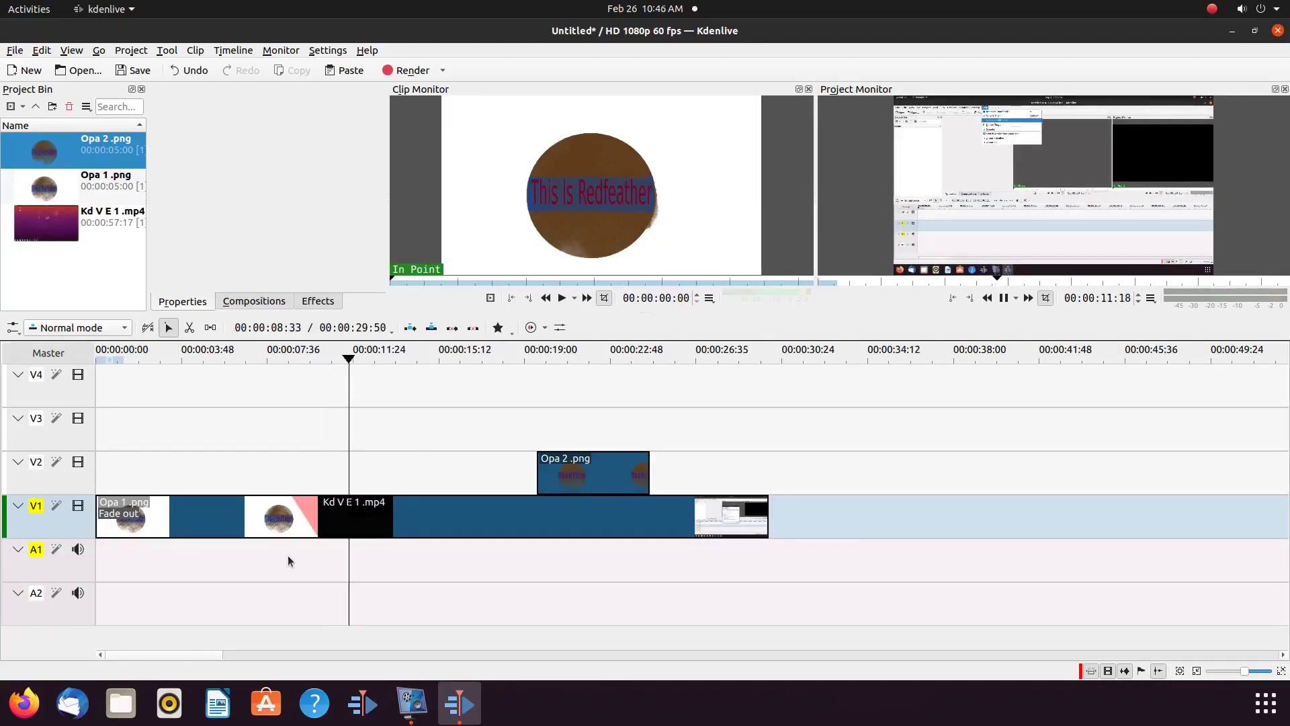
# Lengthen the Opa 2 overlay to about 9.5 s, test playback, and switch the Project Monitor to full screen.
pyautogui.moveTo(649, 472); pyautogui.dragTo(472, 478)
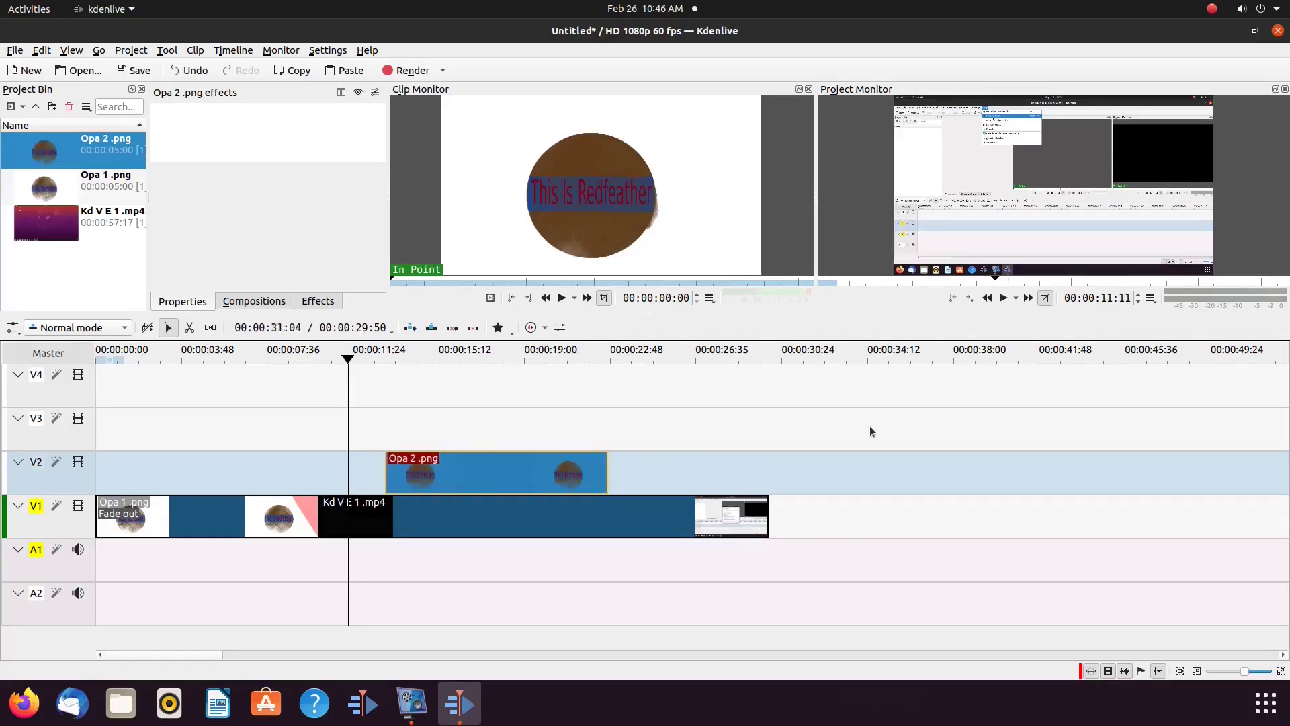
pyautogui.click(1004, 297)
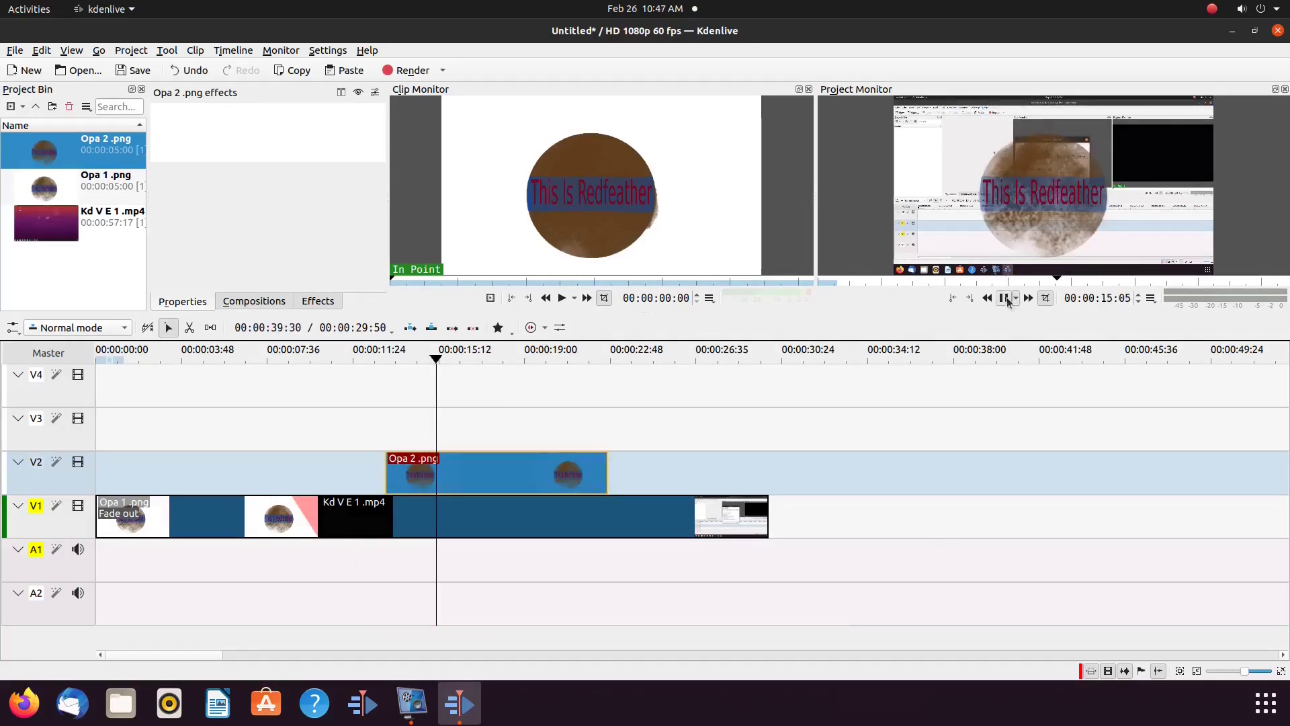
pyautogui.click(121, 553)
pyautogui.click(1278, 110)
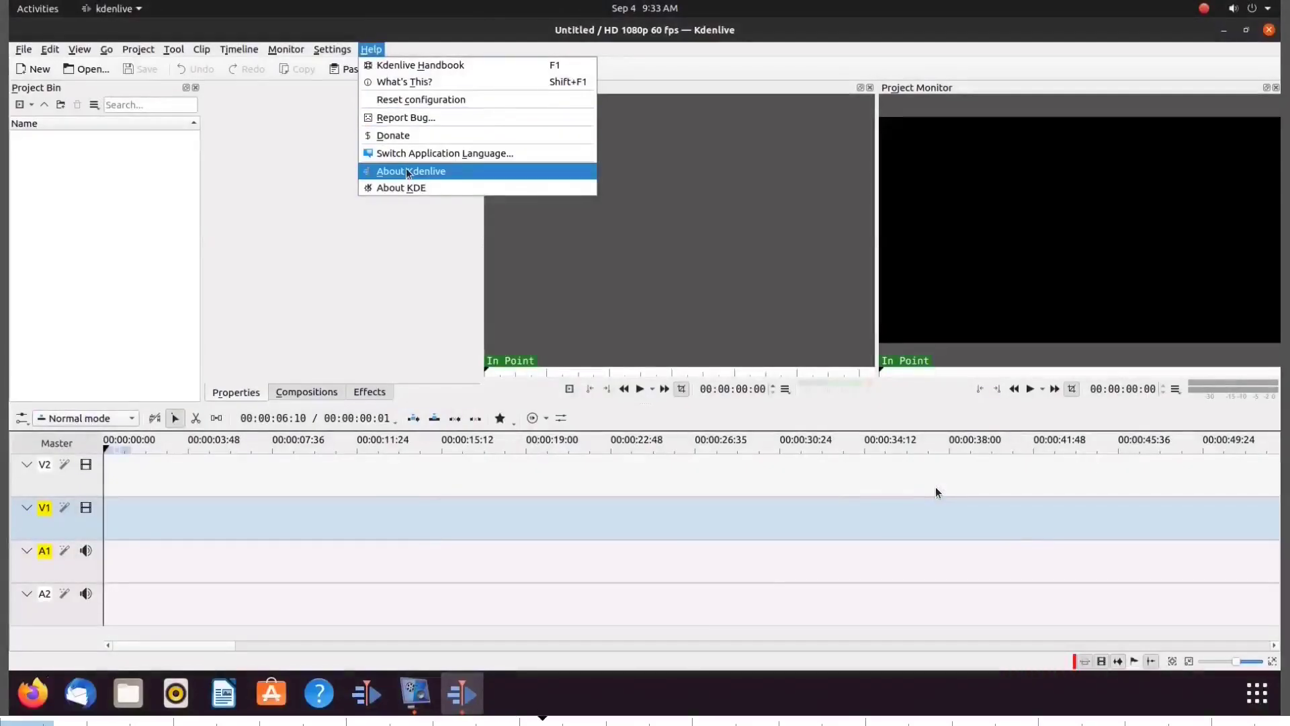
# Watch the full-screen preview play from the Redfeather title image into the screen-recording video.
pyautogui.click(408, 172)
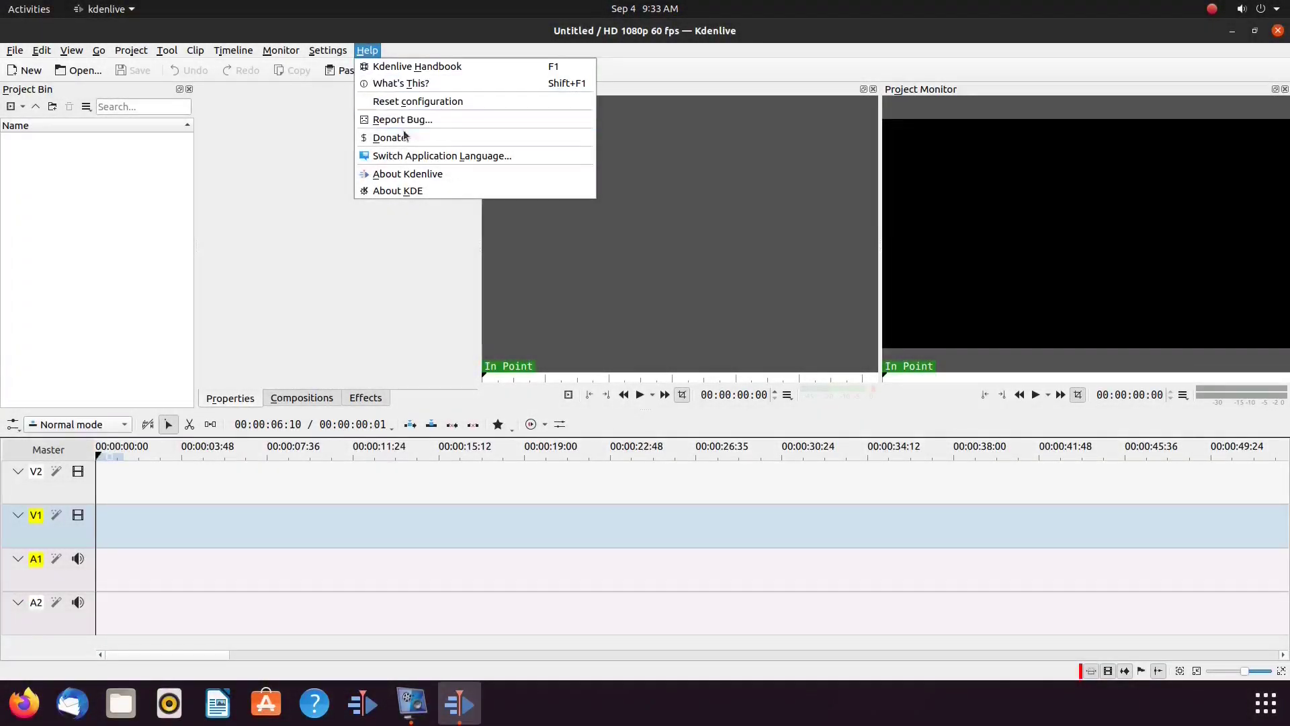
pyautogui.click(401, 176)
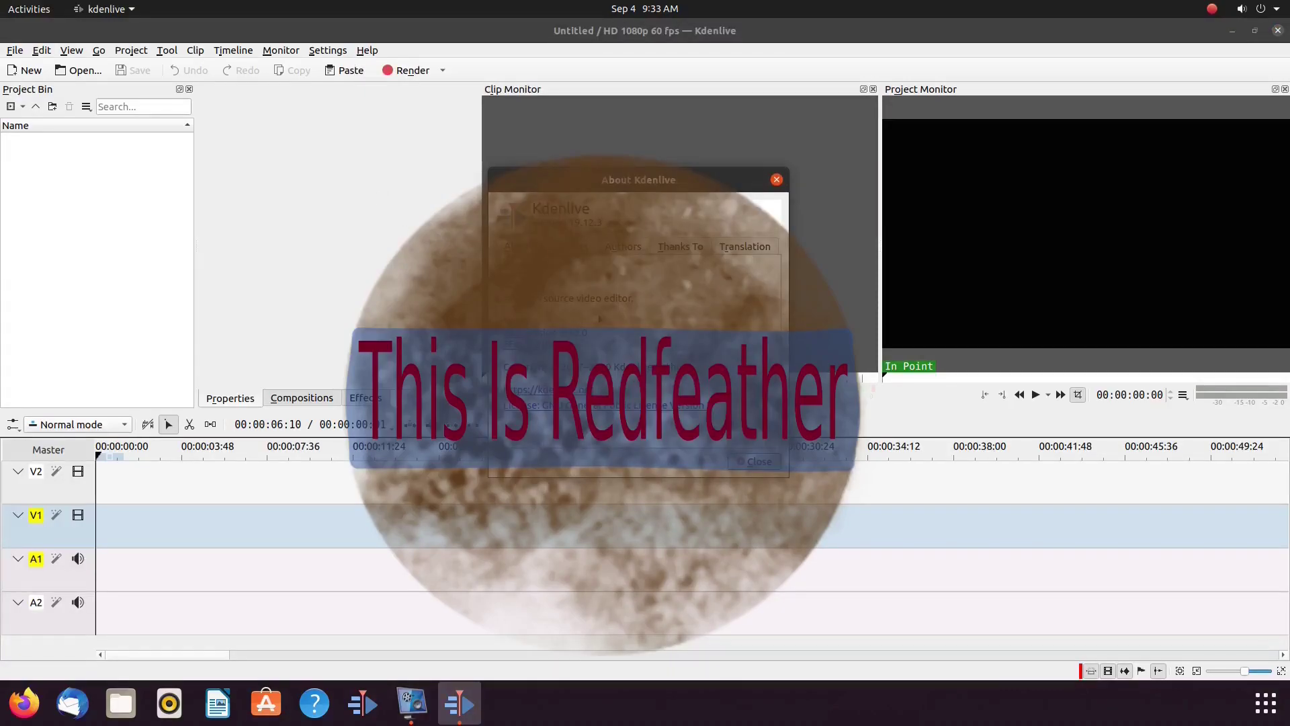